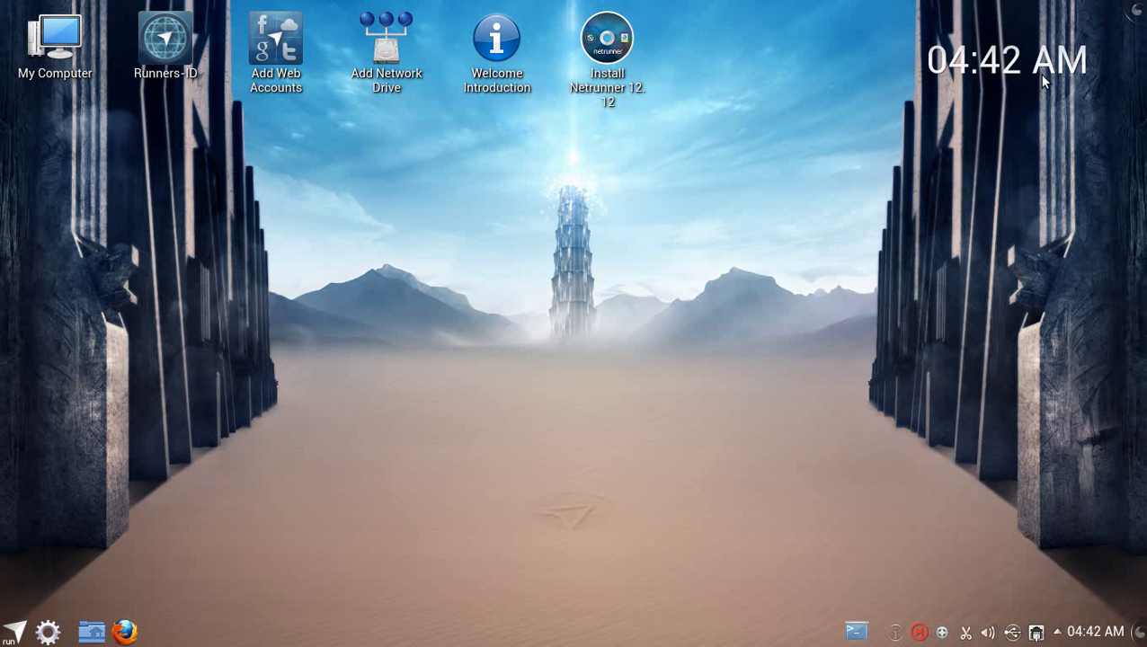
# Step: Move the digital clock widget slightly lower on the desktop
pyautogui.moveTo(1042, 57); pyautogui.dragTo(1036, 87)
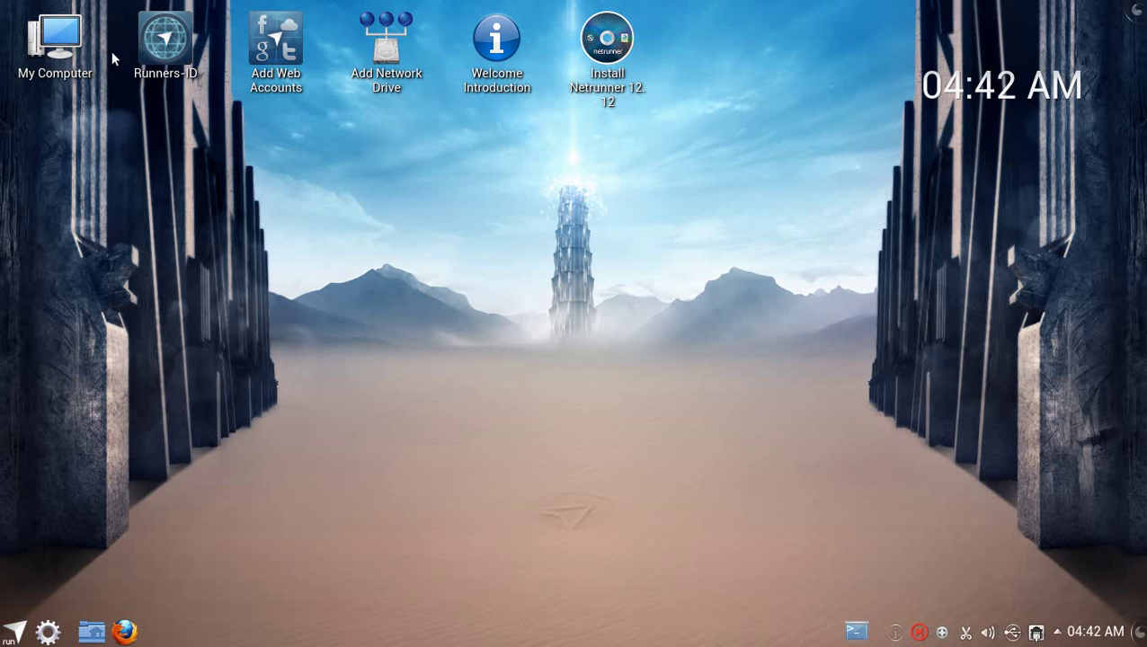
# Step: Open My Computer and review its folder, disk, CPU, memory, OS and display information
pyautogui.click(51, 49)
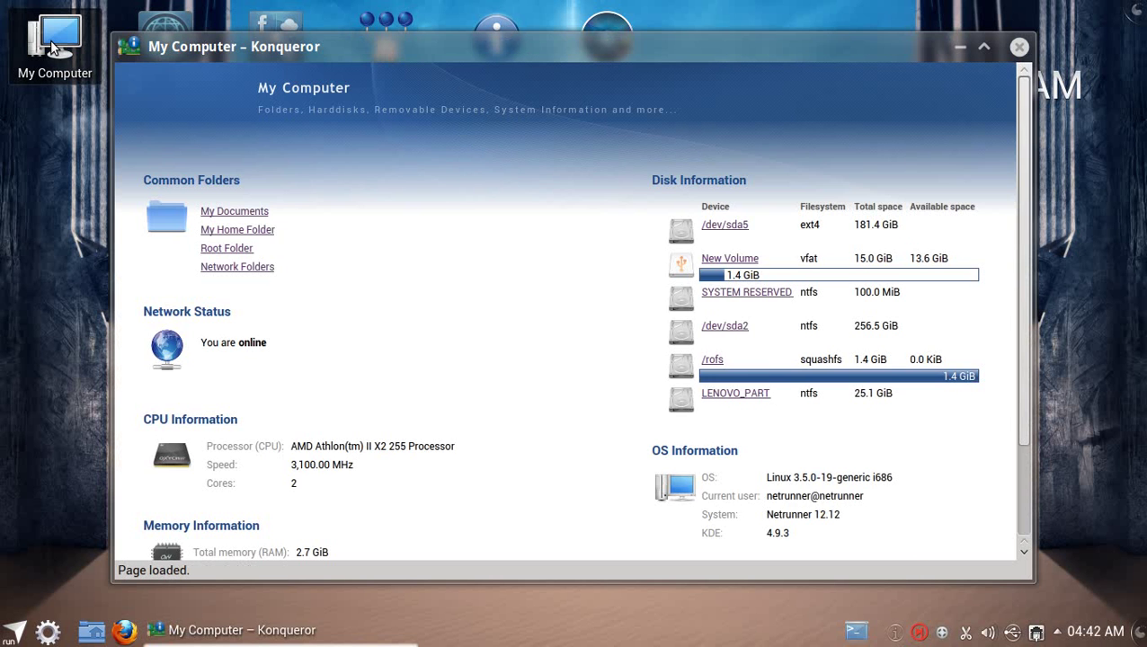
pyautogui.scroll(-2, 445, 209)
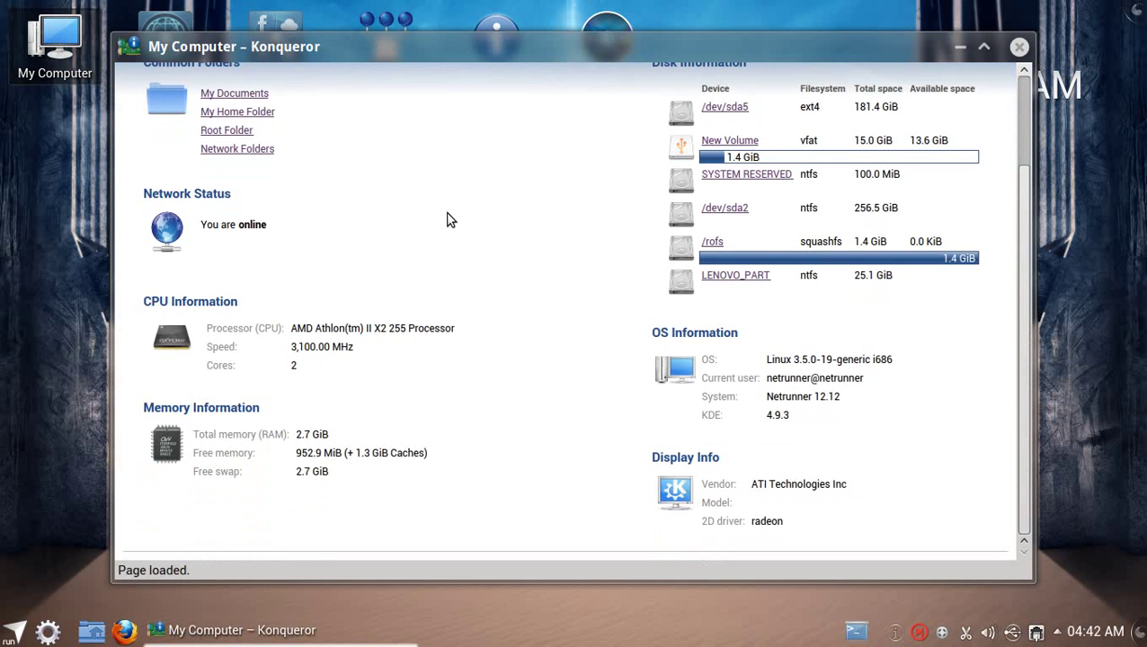
pyautogui.scroll(2, 450, 218)
pyautogui.scroll(-2, 453, 207)
pyautogui.scroll(2, 859, 534)
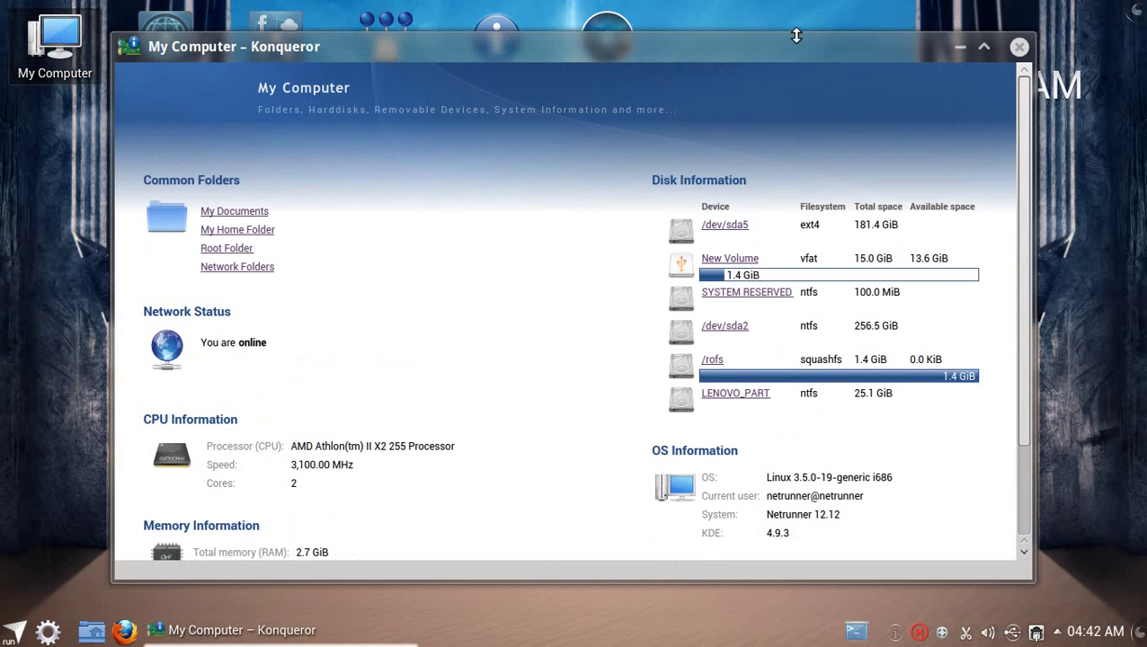
# Step: View the Desktop Effects and Screen Edges pages of the window manager settings, cancel them and close My Computer
pyautogui.moveTo(782, 51); pyautogui.dragTo(807, 80)
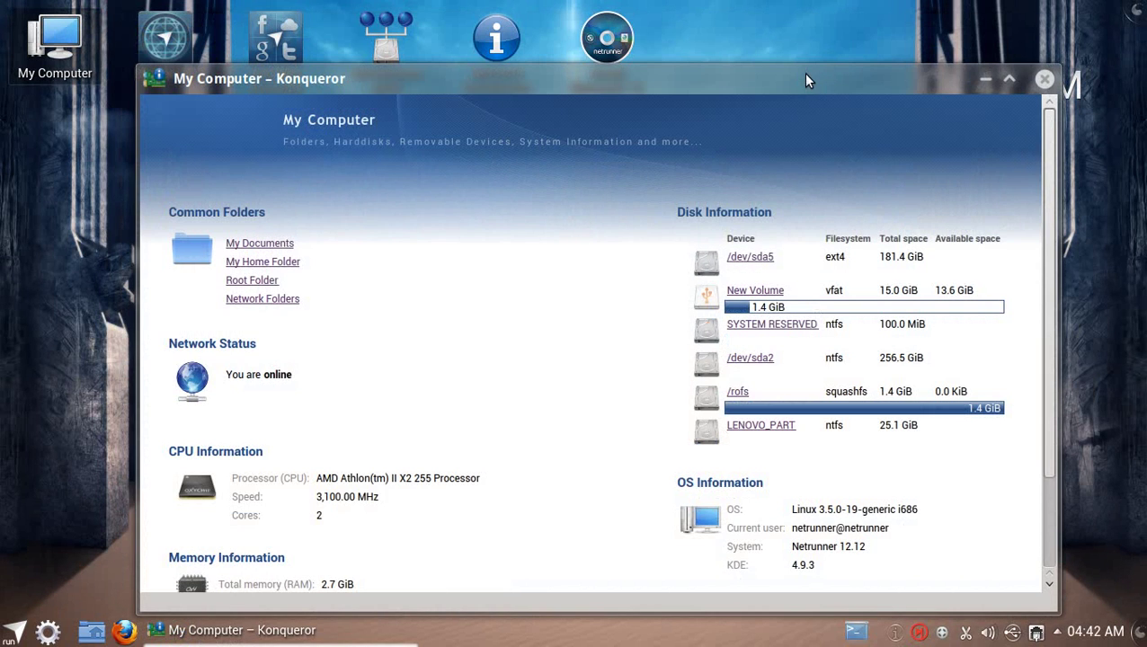
pyautogui.rightClick(807, 80)
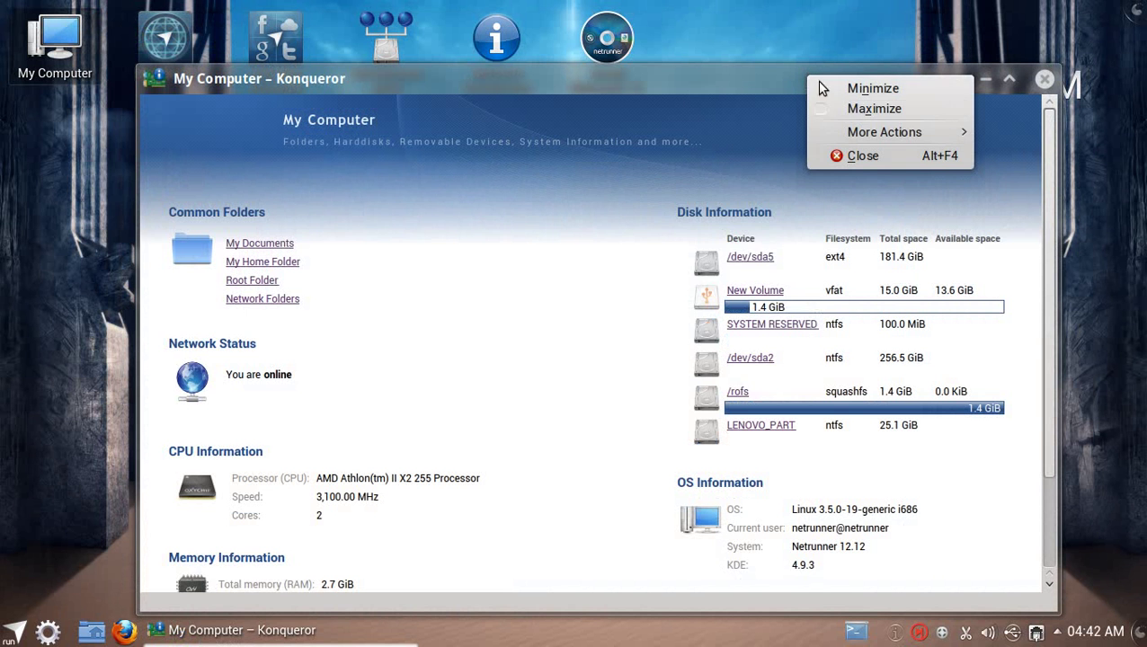
pyautogui.moveTo(854, 133)
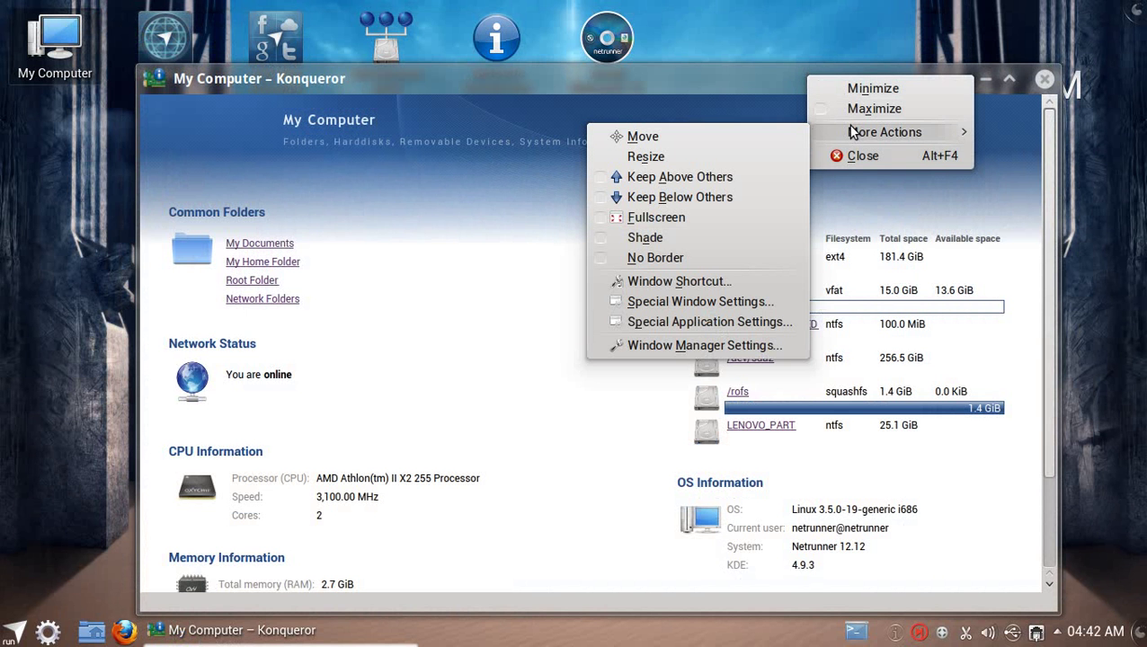
pyautogui.click(732, 347)
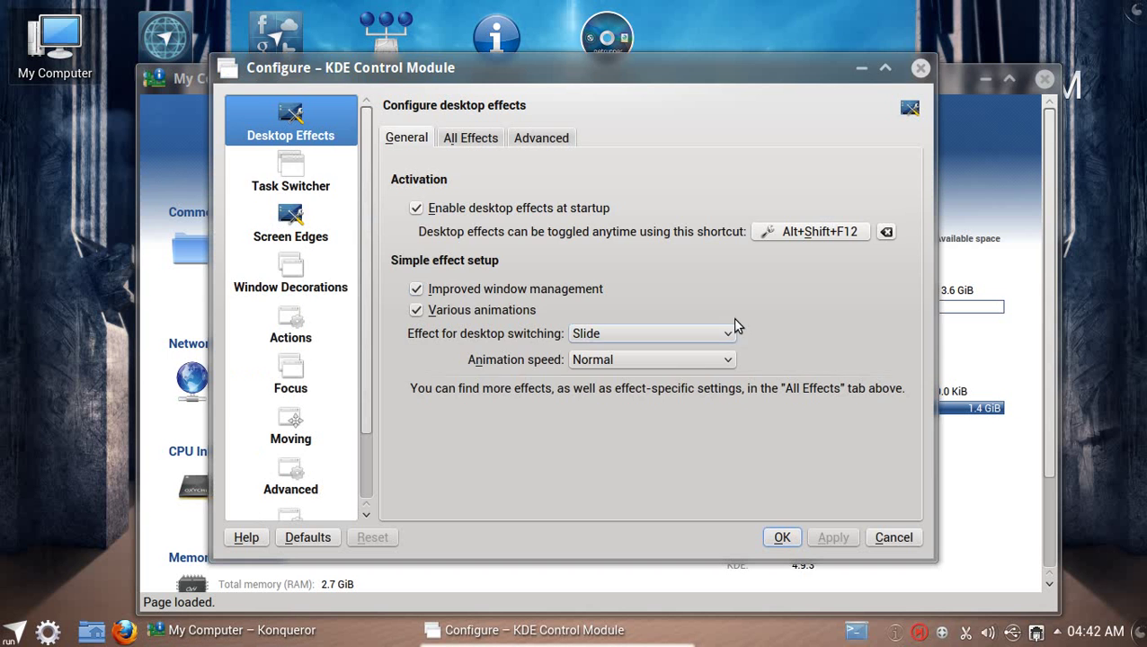
pyautogui.click(310, 182)
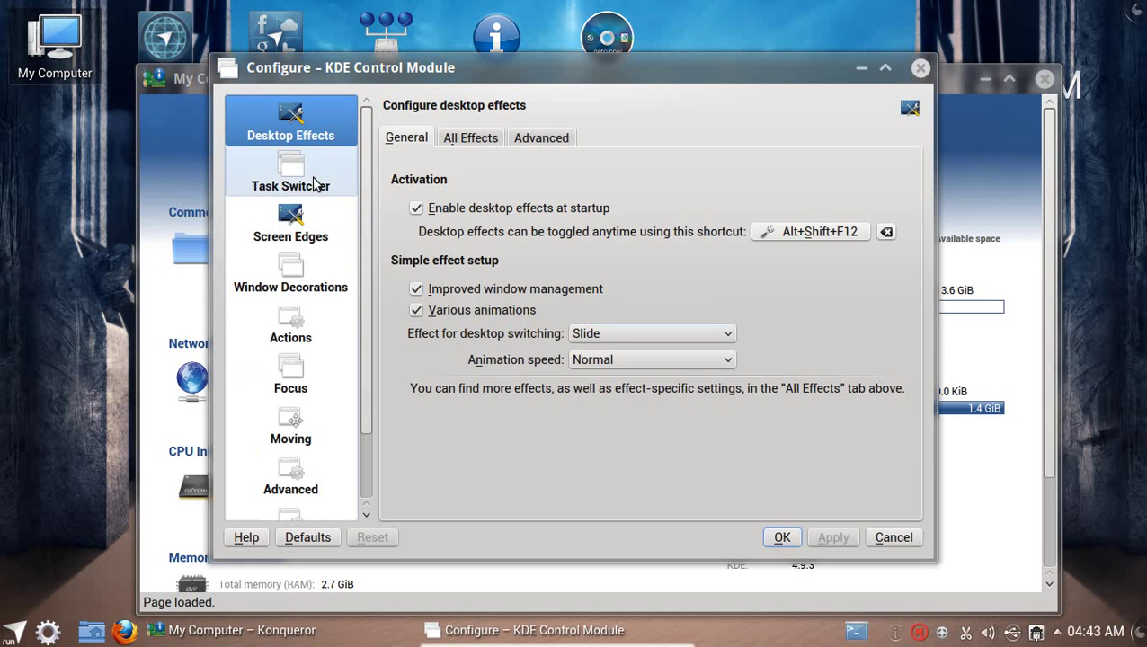
pyautogui.click(306, 213)
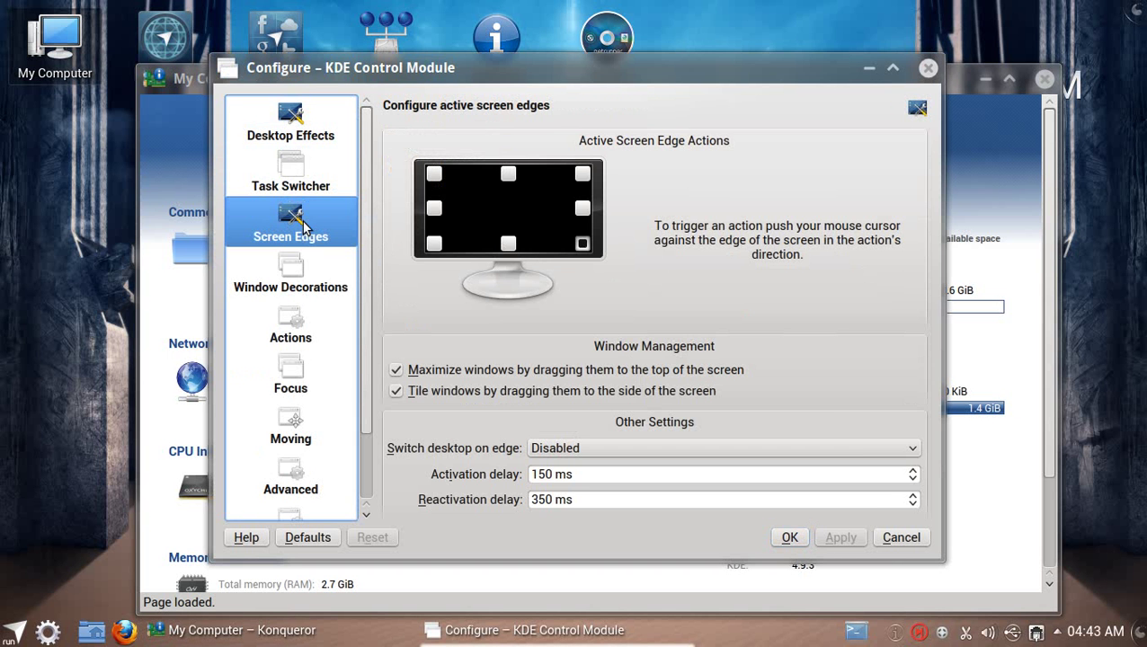
pyautogui.click(900, 543)
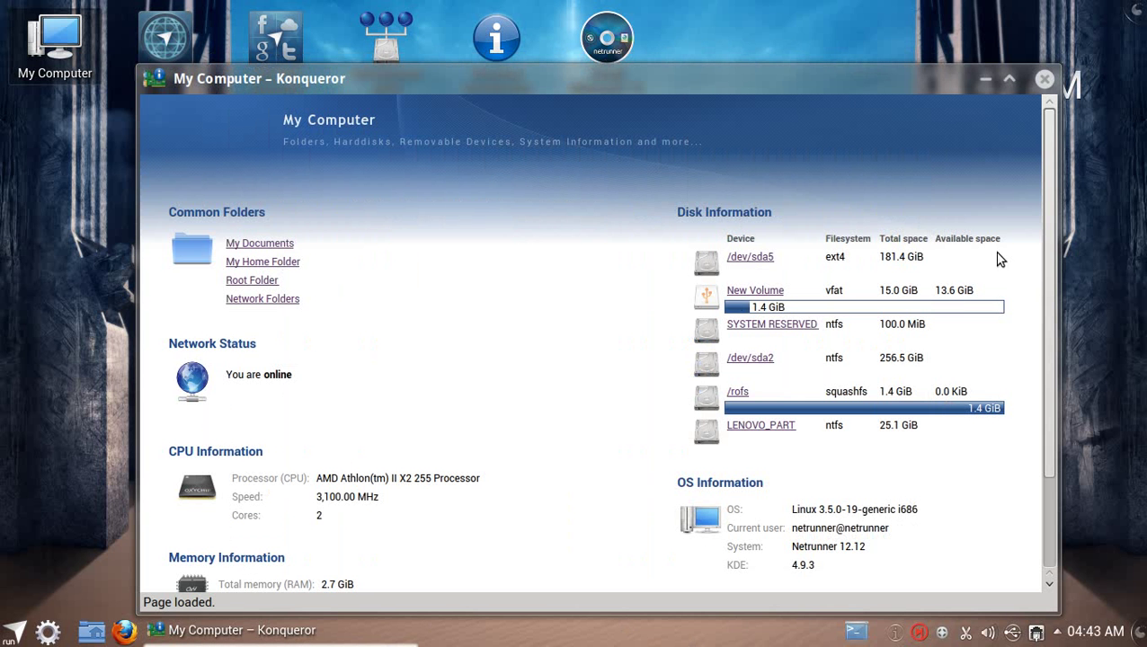
pyautogui.click(1044, 80)
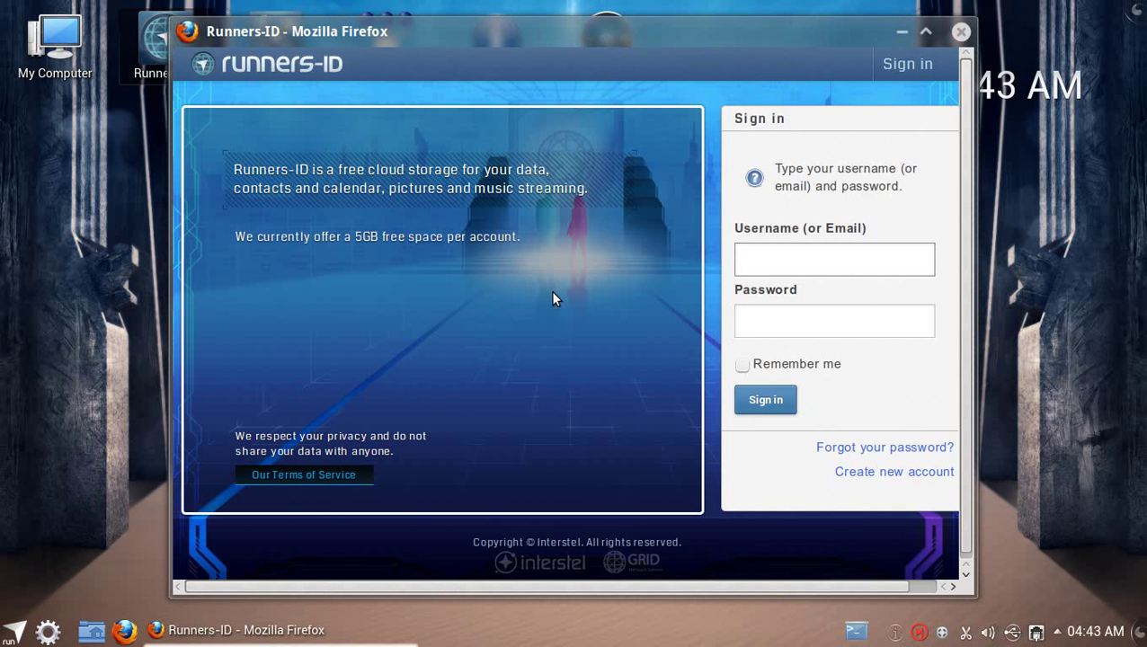
# Step: Close the Runners-ID page, and open the Welcome Introduction to view its readme before closing it
pyautogui.click(961, 32)
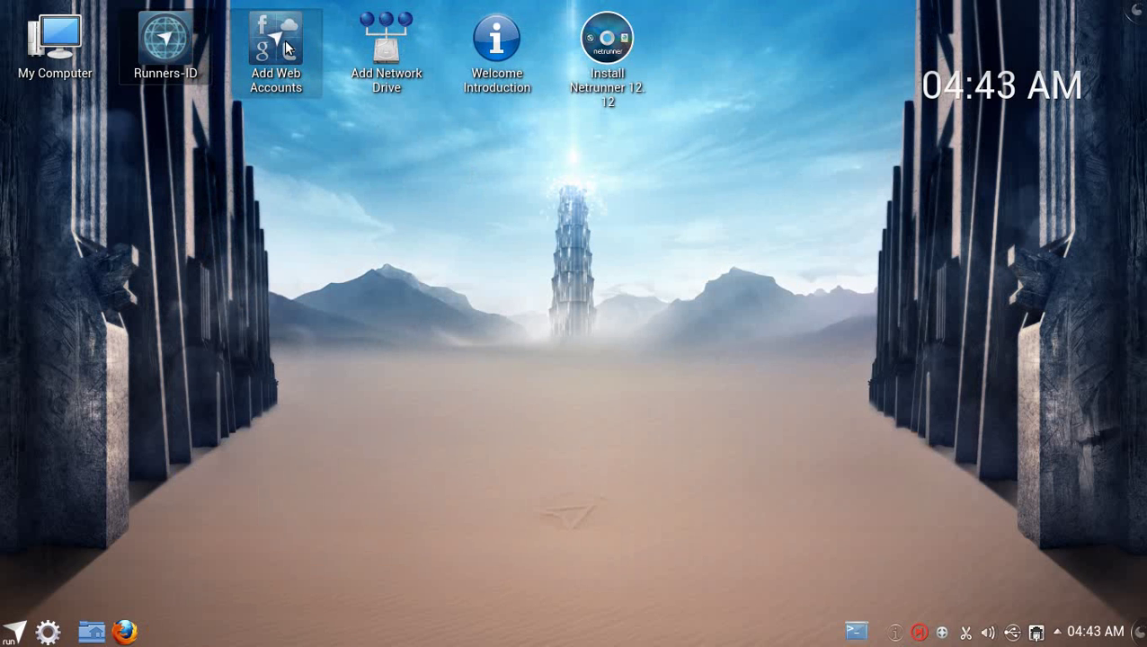
pyautogui.click(500, 43)
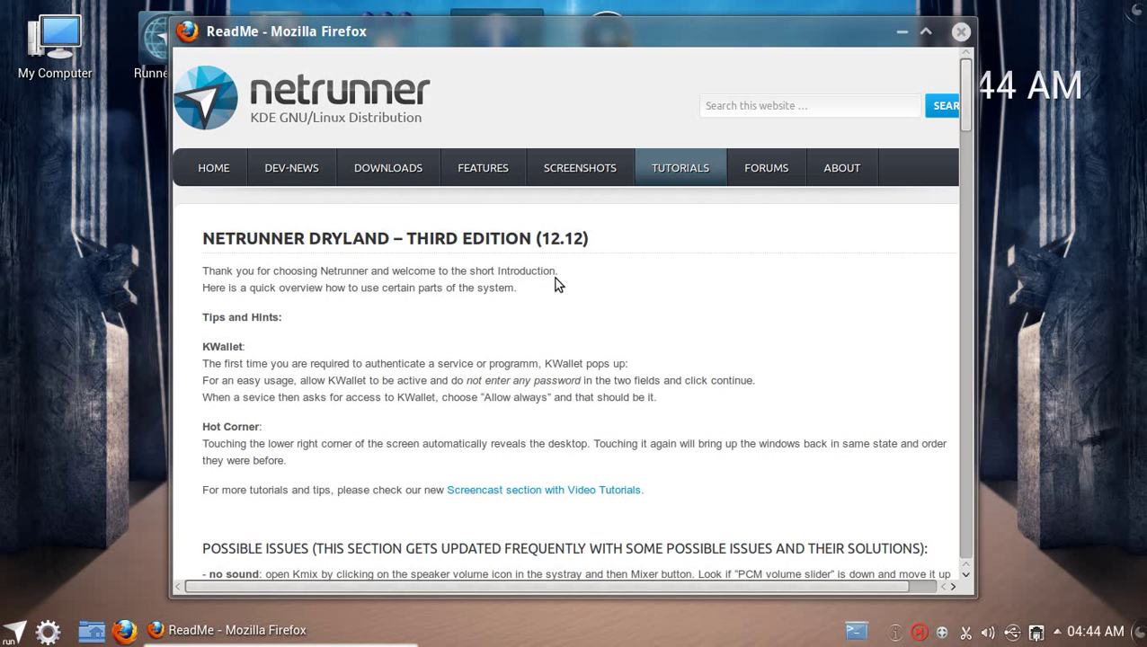
pyautogui.click(961, 32)
# Step: Browse the desktop's options and its list of available widgets without adding any
pyautogui.rightClick(645, 261)
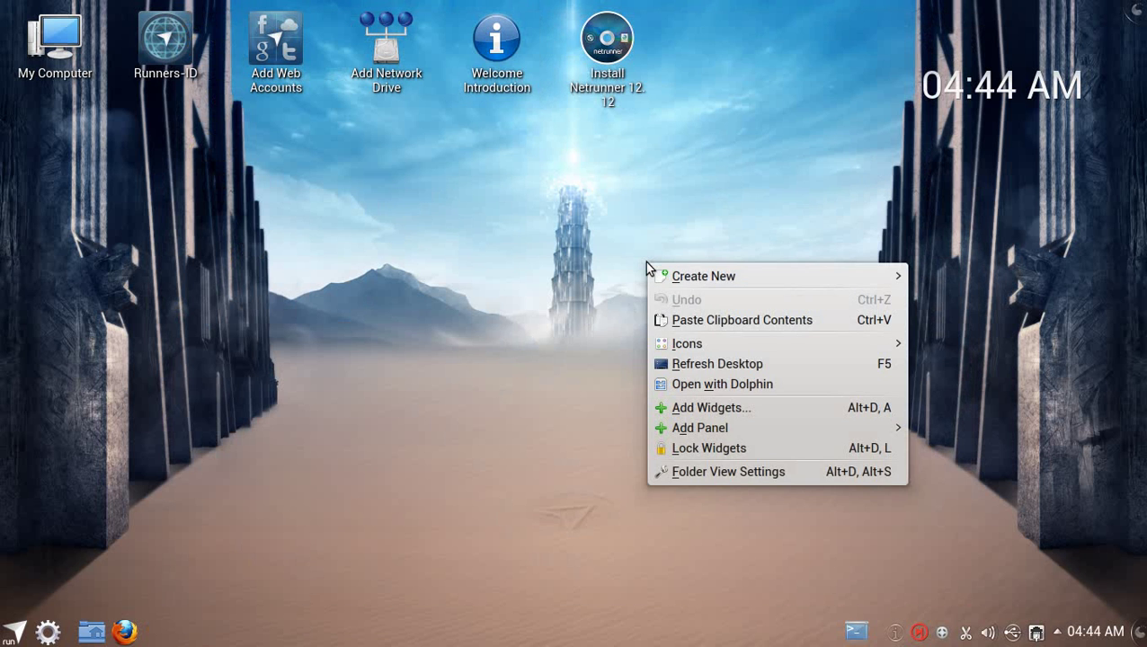
pyautogui.rightClick(418, 234)
pyautogui.rightClick(416, 232)
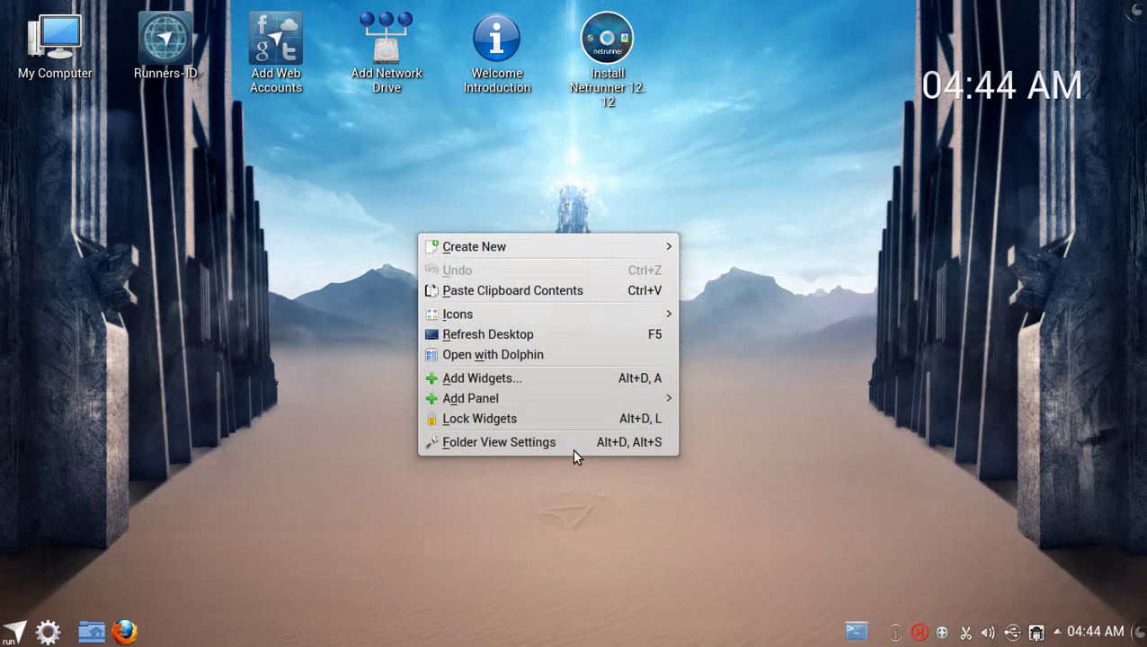
pyautogui.click(526, 382)
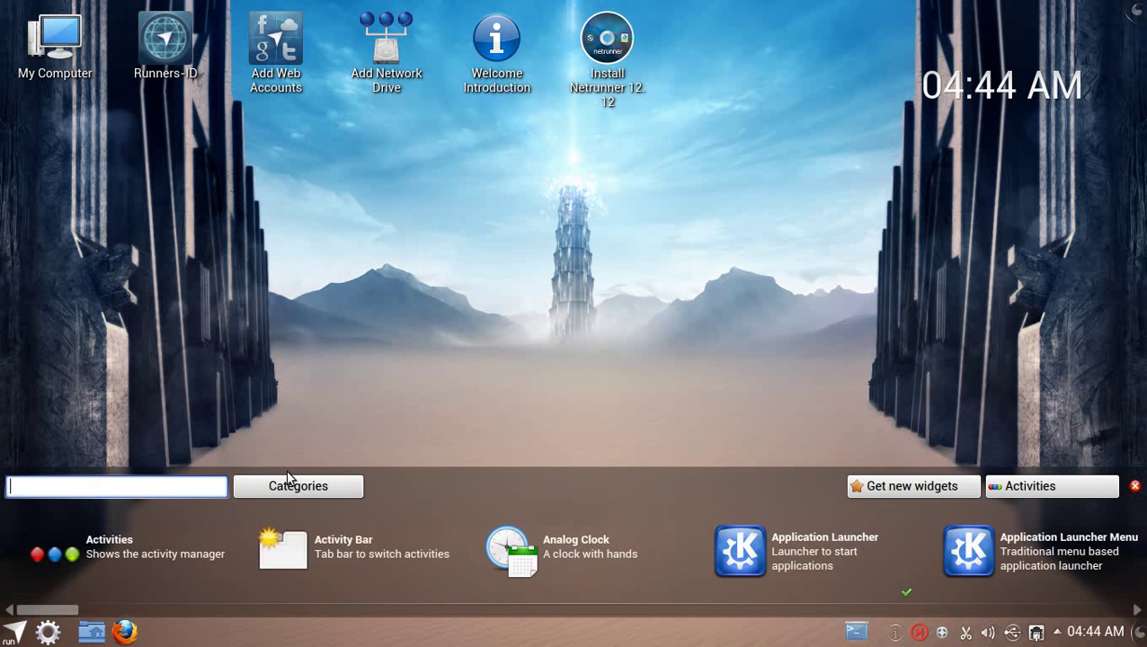
pyautogui.click(1135, 485)
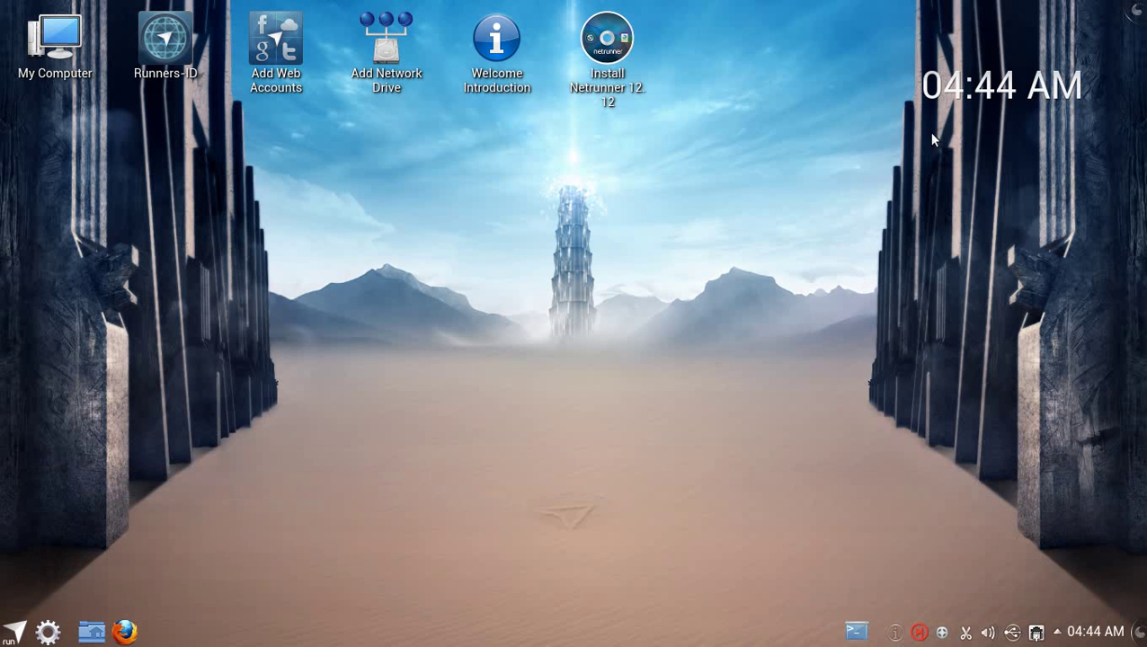
# Step: Remove the digital clock widget from the desktop
pyautogui.moveTo(989, 87); pyautogui.dragTo(948, 267)
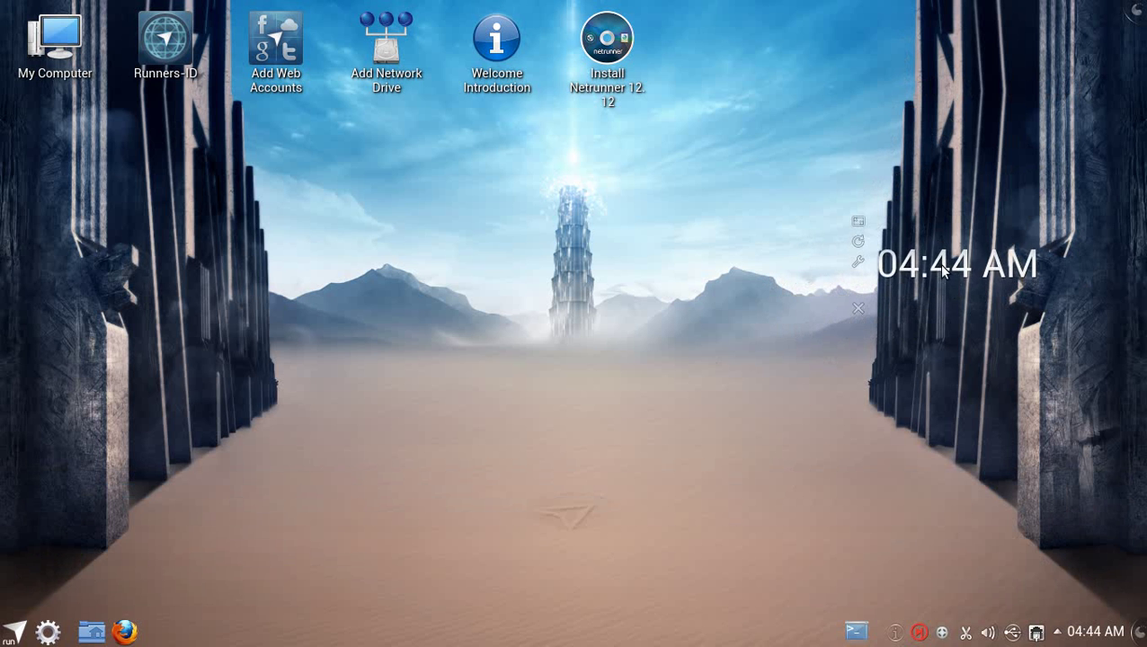
pyautogui.click(860, 307)
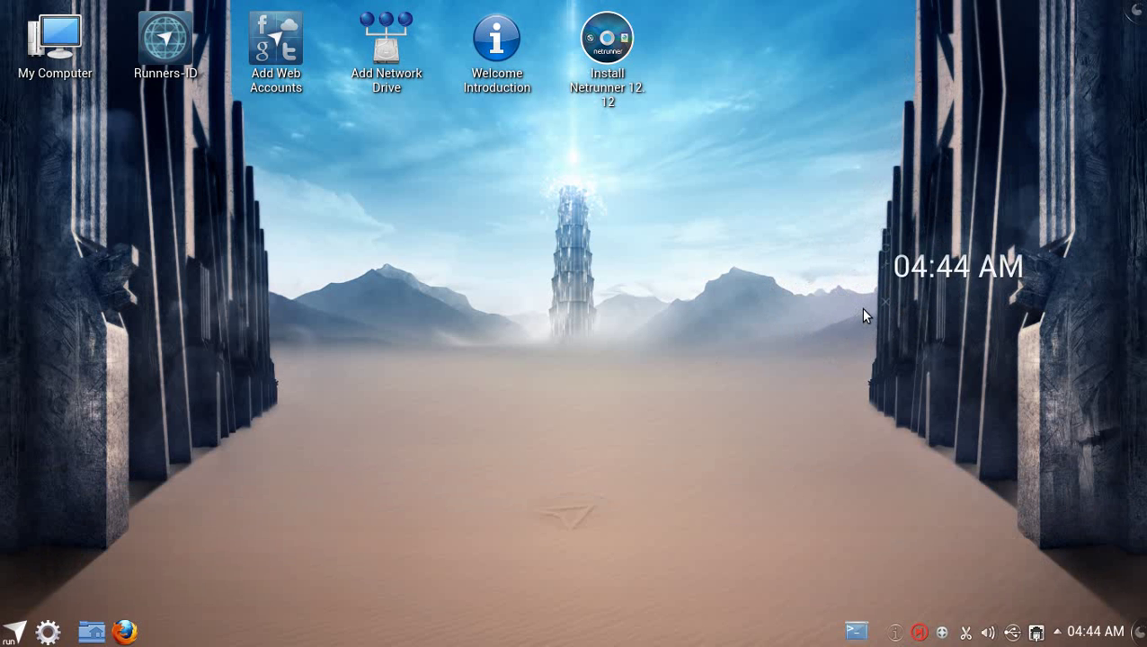
# Step: Add the Analog Clock widget to the desktop, over the wallpaper's right-hand pillars, and close the widget browser
pyautogui.click(1134, 13)
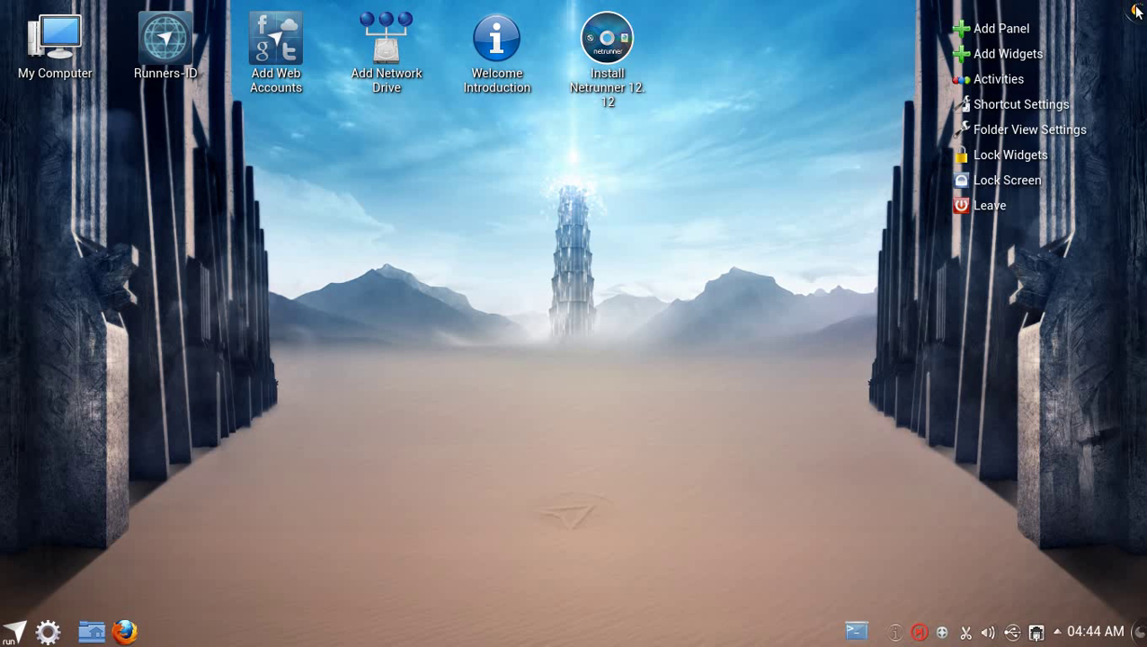
pyautogui.click(1135, 11)
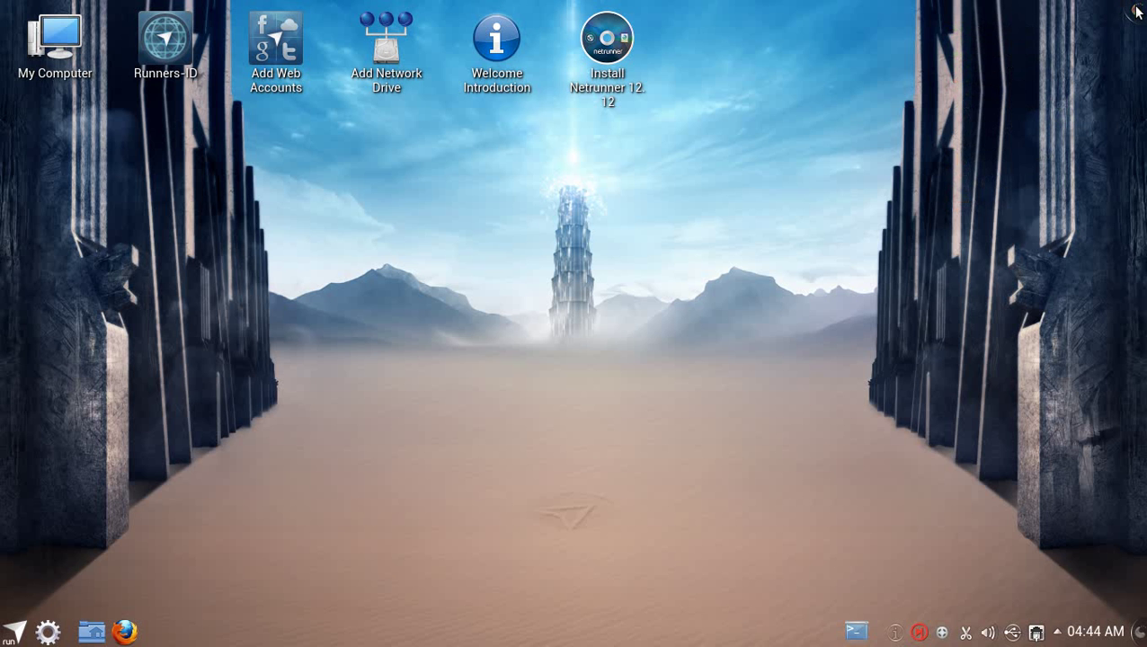
pyautogui.click(1139, 634)
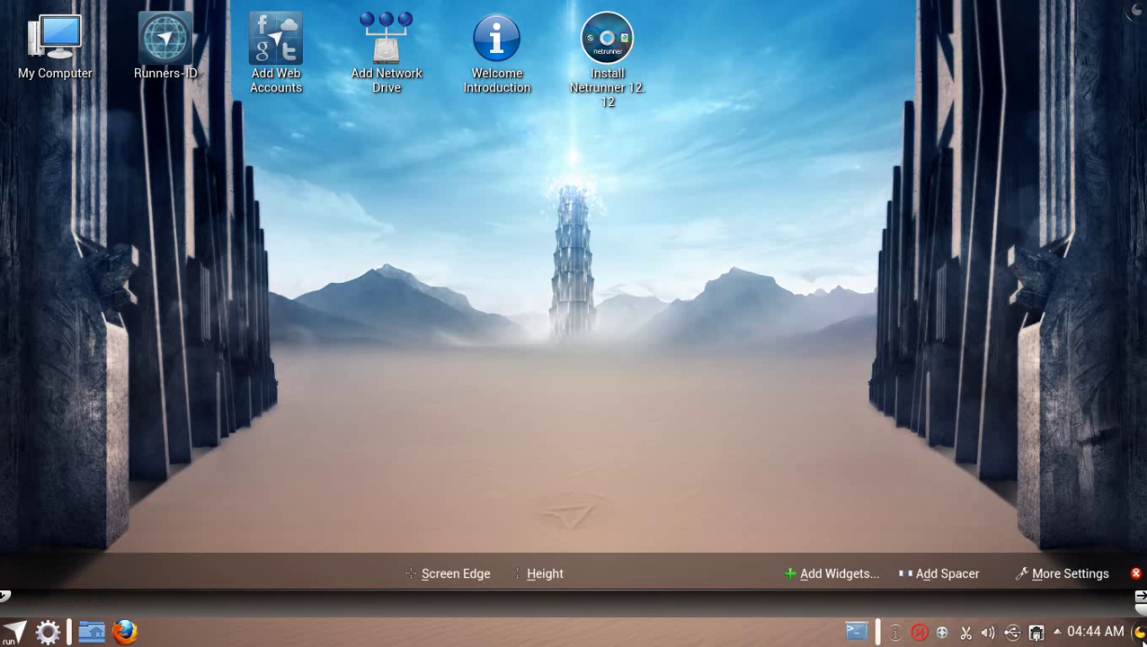
pyautogui.click(872, 576)
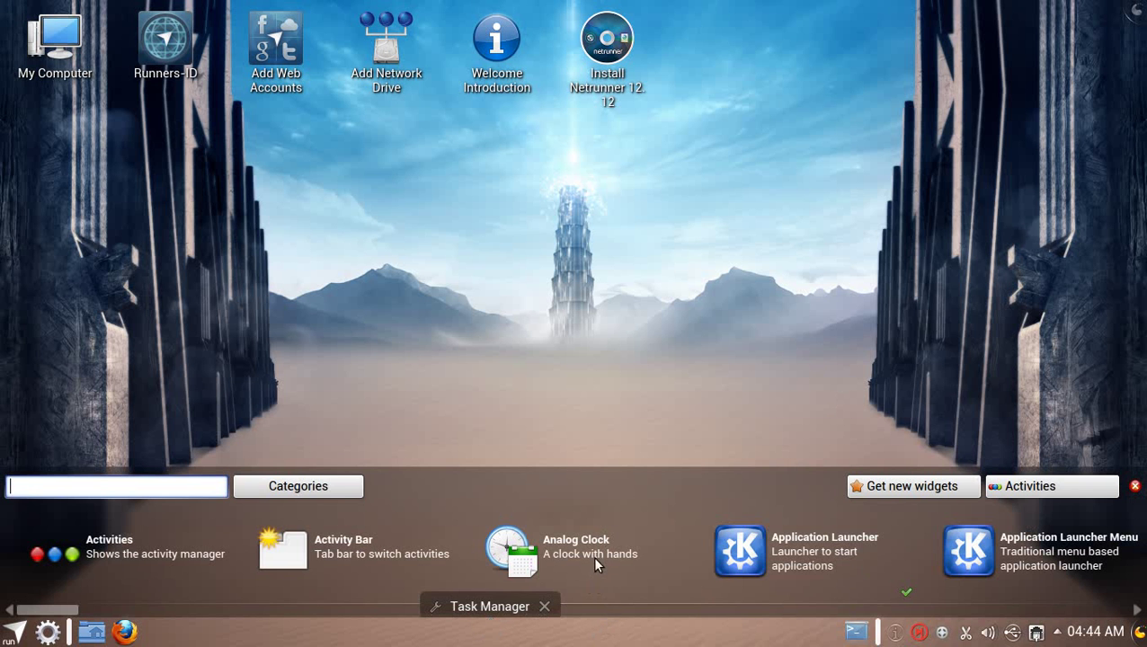
pyautogui.moveTo(526, 550)
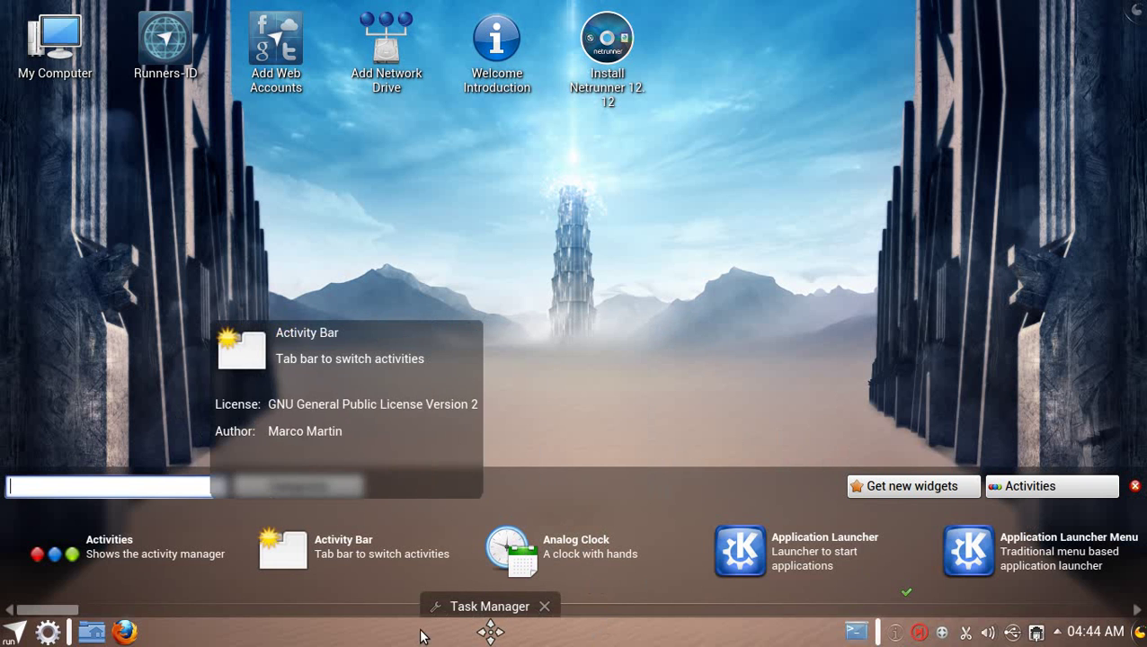
pyautogui.moveTo(505, 550); pyautogui.dragTo(828, 199)
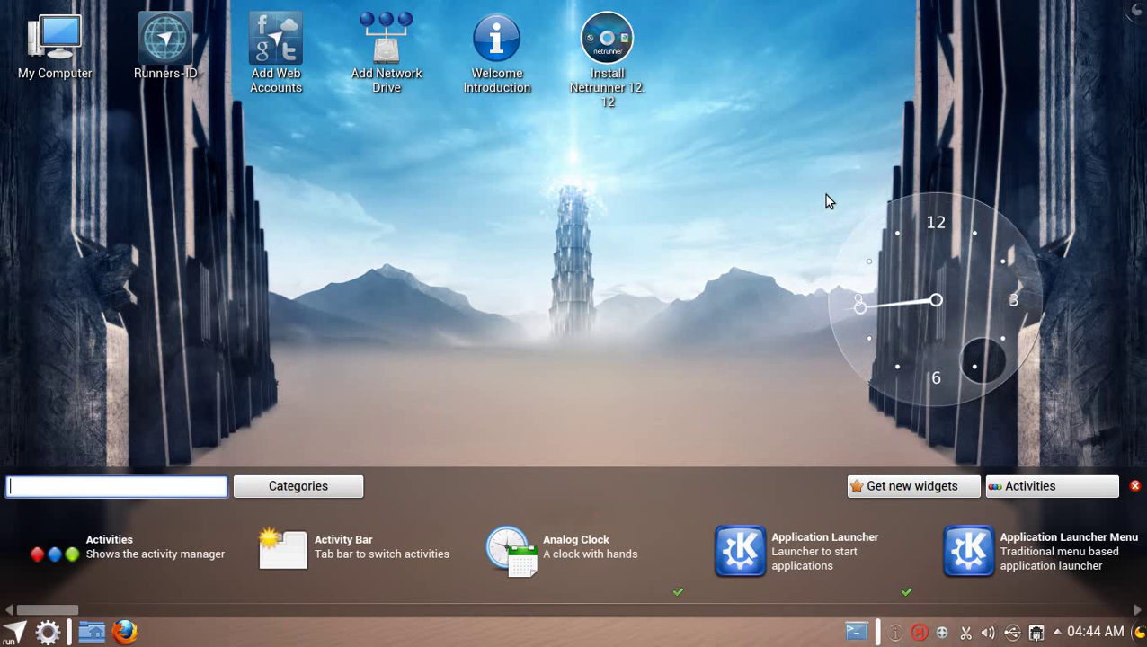
pyautogui.click(1134, 485)
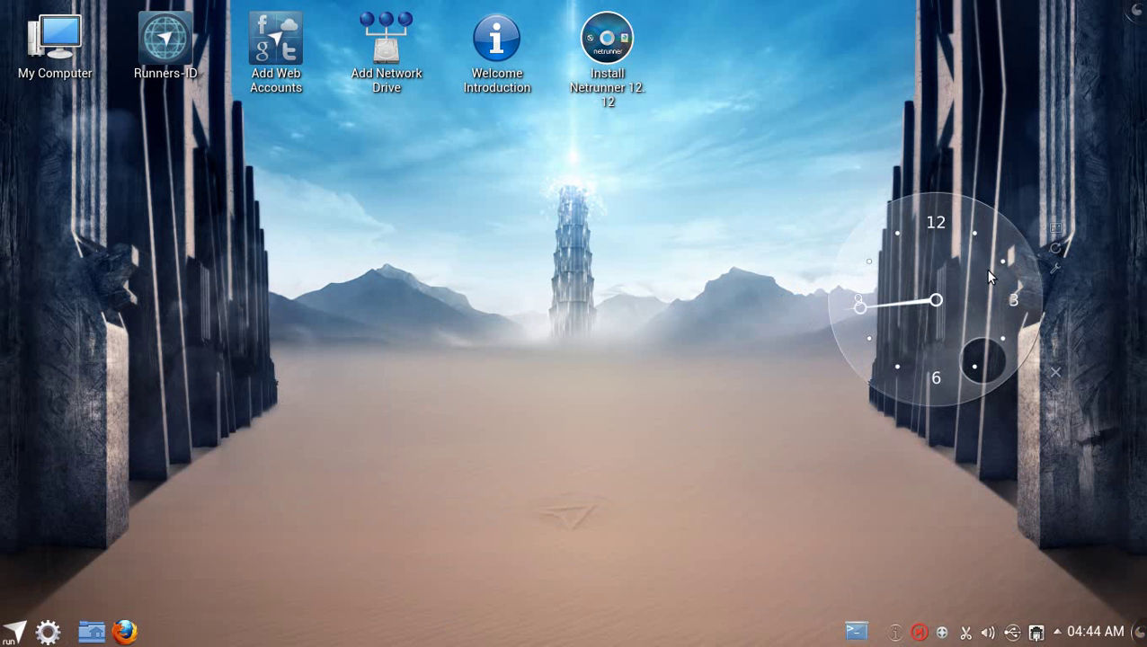
# Step: Enlarge the analog clock widget and move it slightly lower, towards the desktop's right edge
pyautogui.moveTo(1048, 225); pyautogui.dragTo(1075, 128)
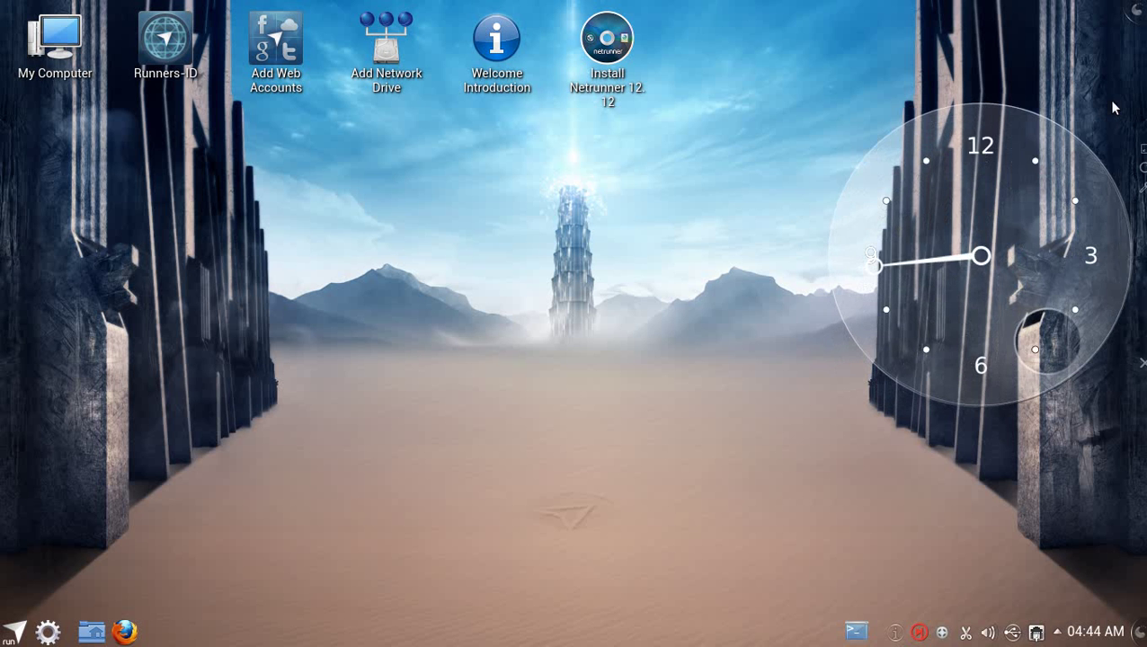
pyautogui.moveTo(1003, 201); pyautogui.dragTo(1021, 257)
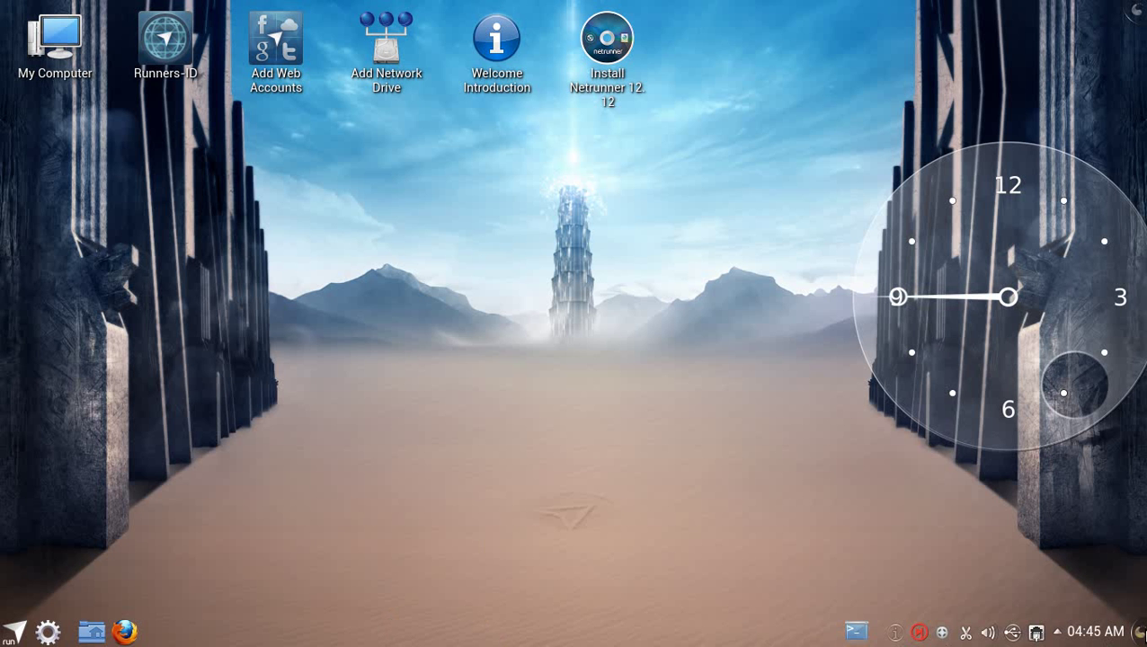
# Step: Examine the system tray's hidden items, network connections and available storage devices
pyautogui.click(1108, 635)
pyautogui.click(1064, 632)
pyautogui.click(1058, 633)
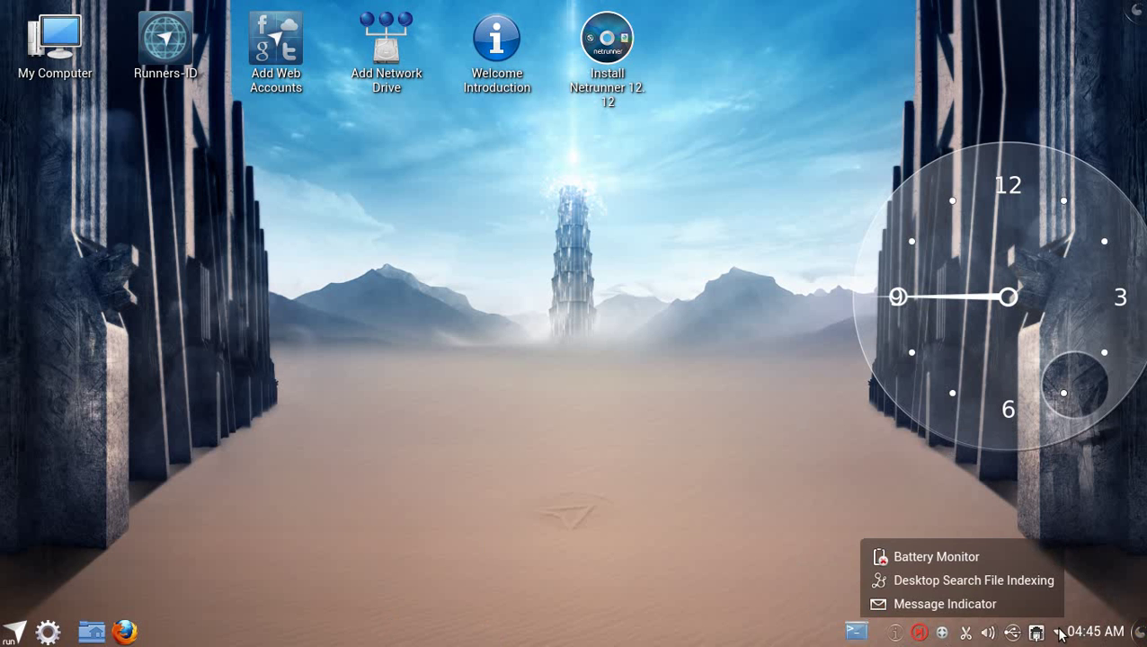
pyautogui.click(1060, 634)
pyautogui.click(1036, 634)
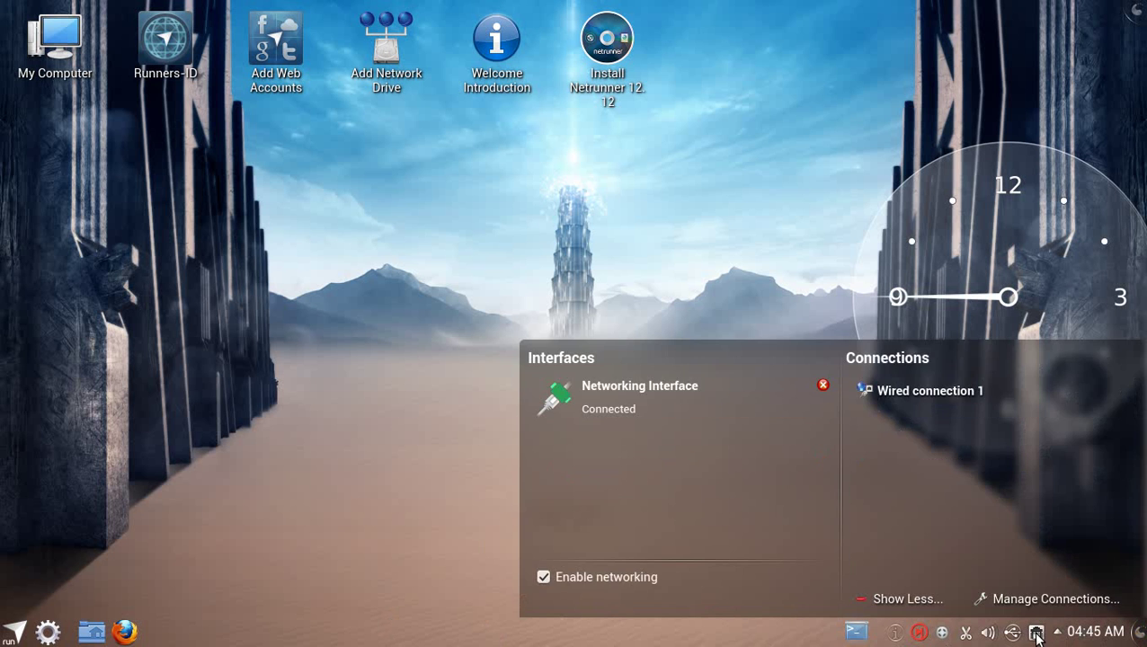
pyautogui.click(1037, 634)
pyautogui.click(1013, 633)
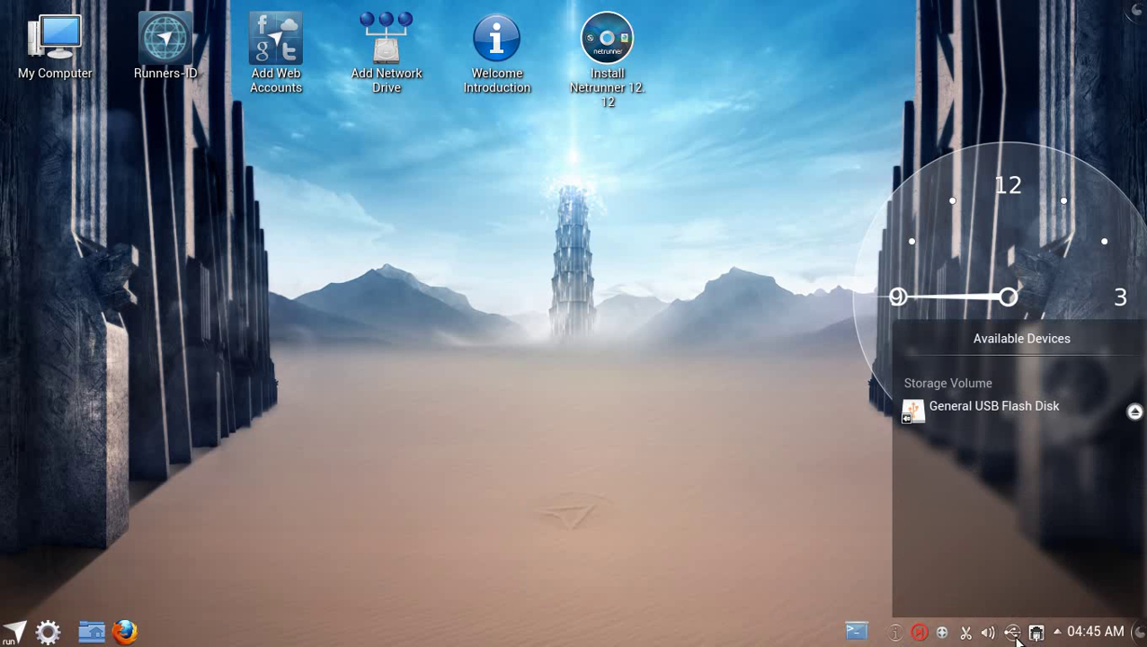
pyautogui.click(1015, 635)
# Step: Open the sound mixer to view the playback device volumes and close it
pyautogui.click(988, 635)
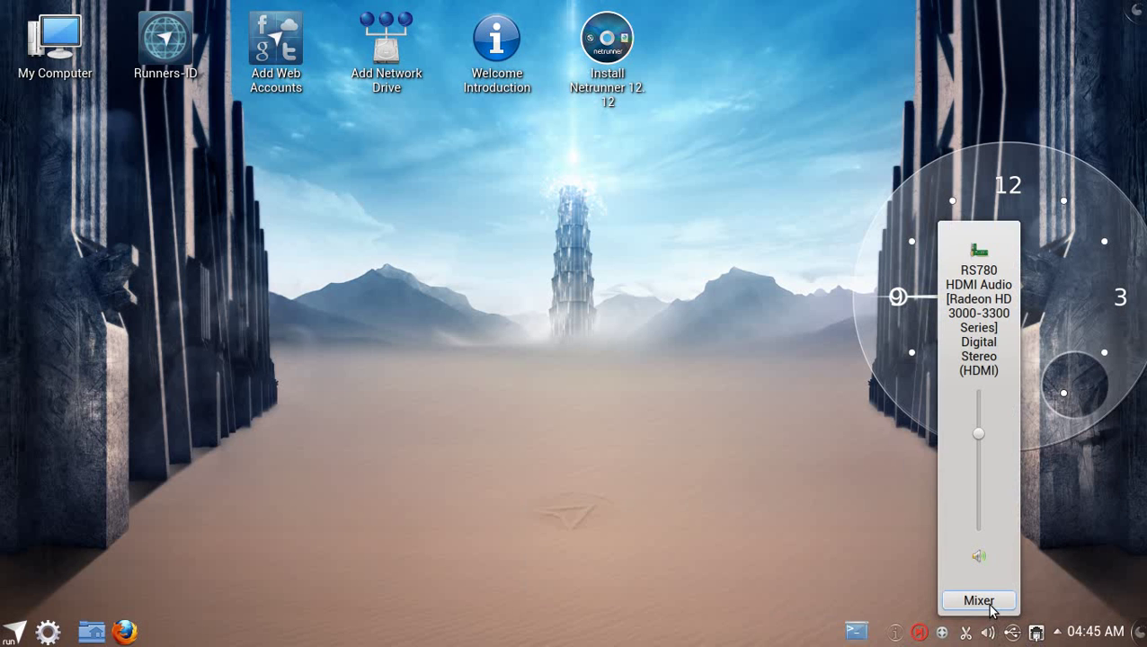
pyautogui.click(992, 601)
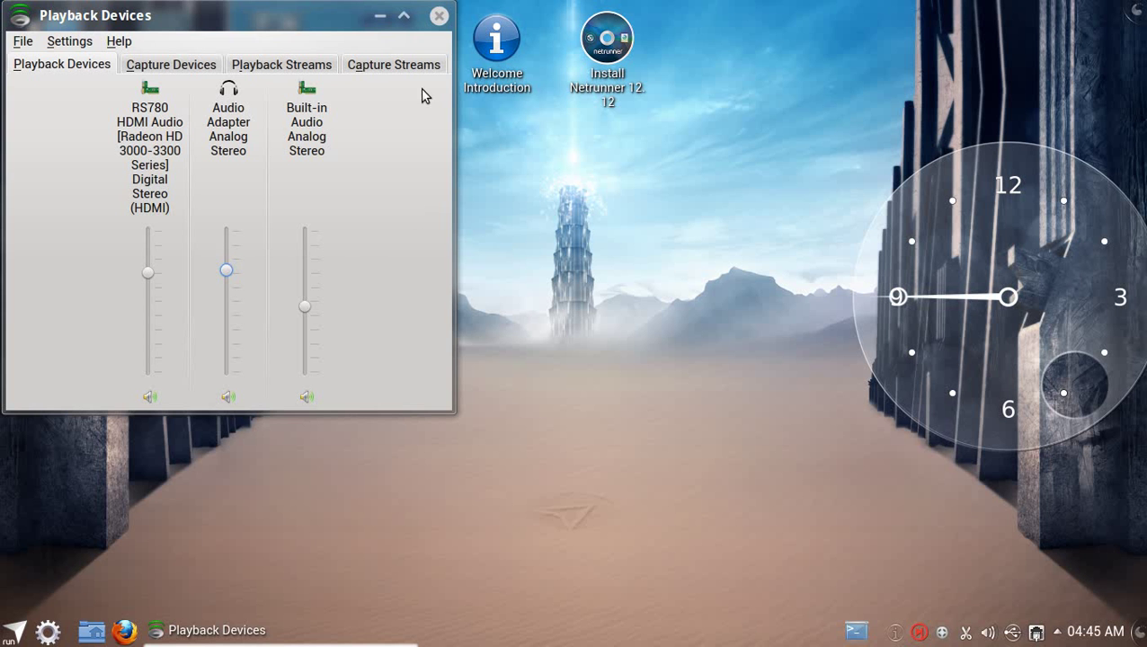
pyautogui.click(439, 15)
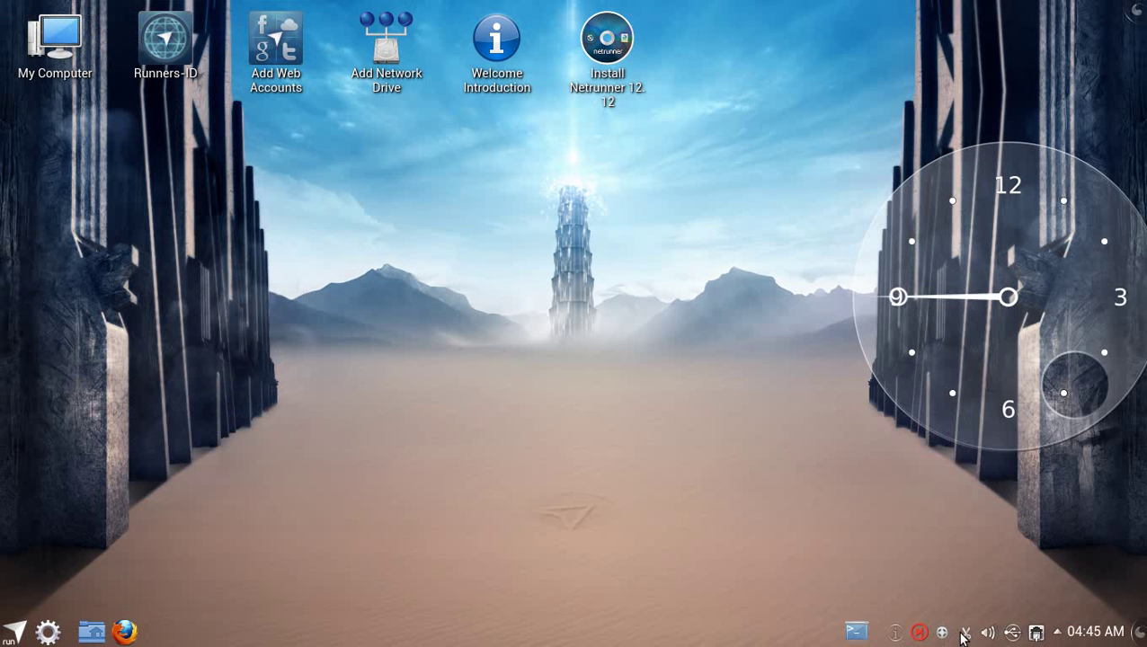
# Step: Open the instant messaging contact list and close it without configuring an IM account
pyautogui.click(962, 633)
pyautogui.click(942, 633)
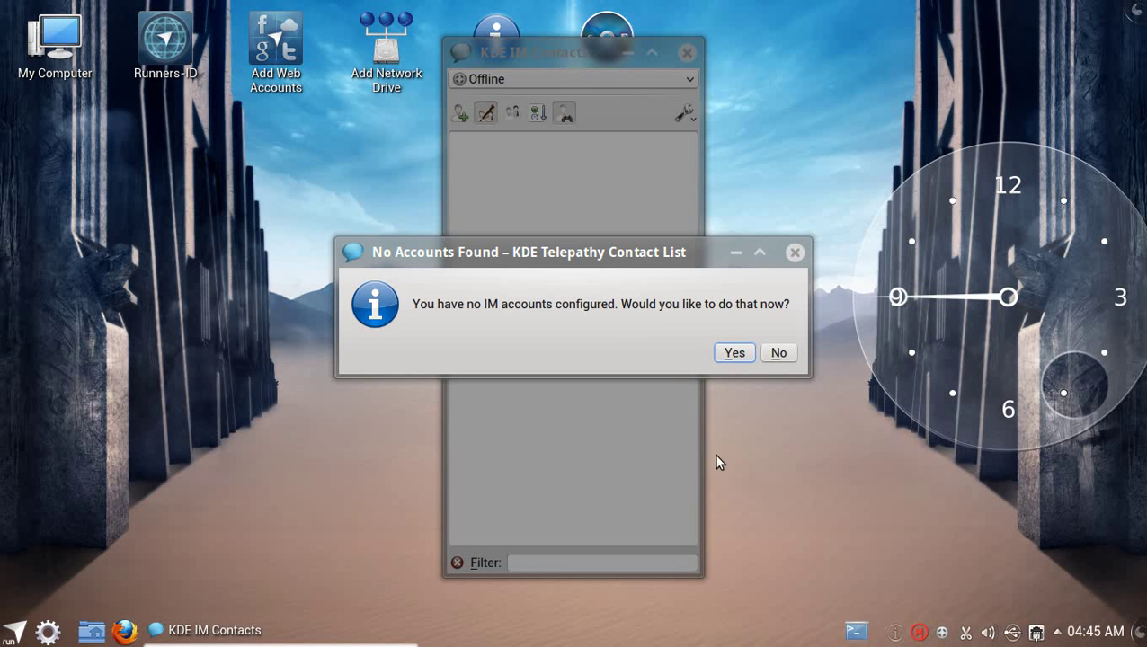
pyautogui.click(779, 353)
pyautogui.click(687, 50)
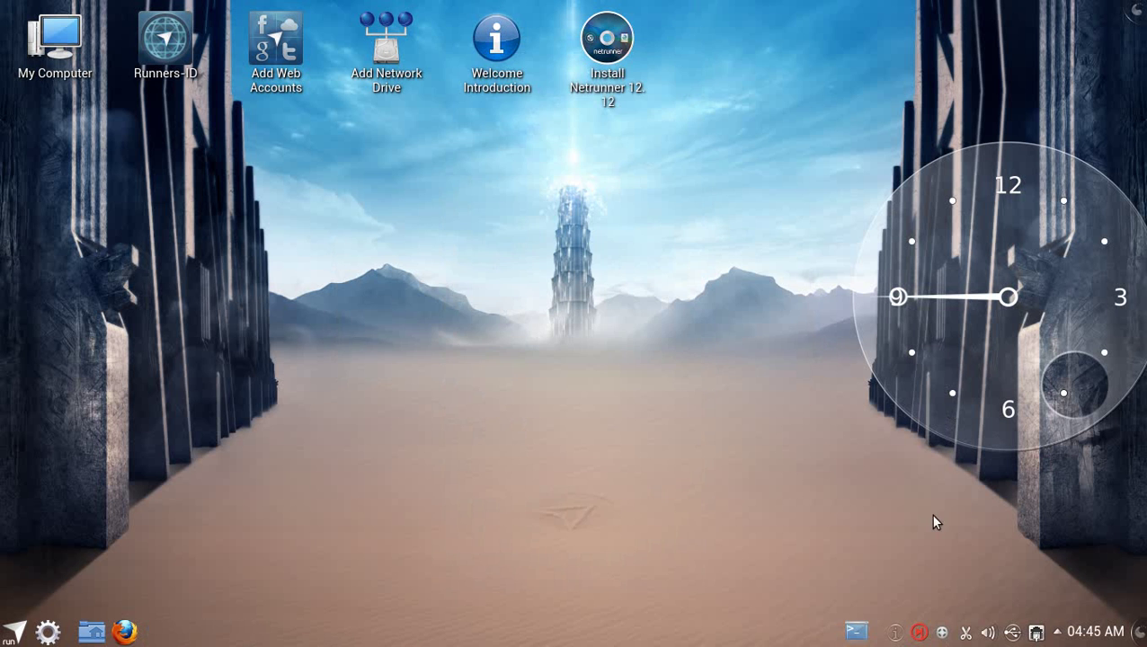
# Step: View the instant messaging presence options, and dismiss the reopened contact list without configuring an account
pyautogui.click(942, 632)
pyautogui.rightClick(943, 633)
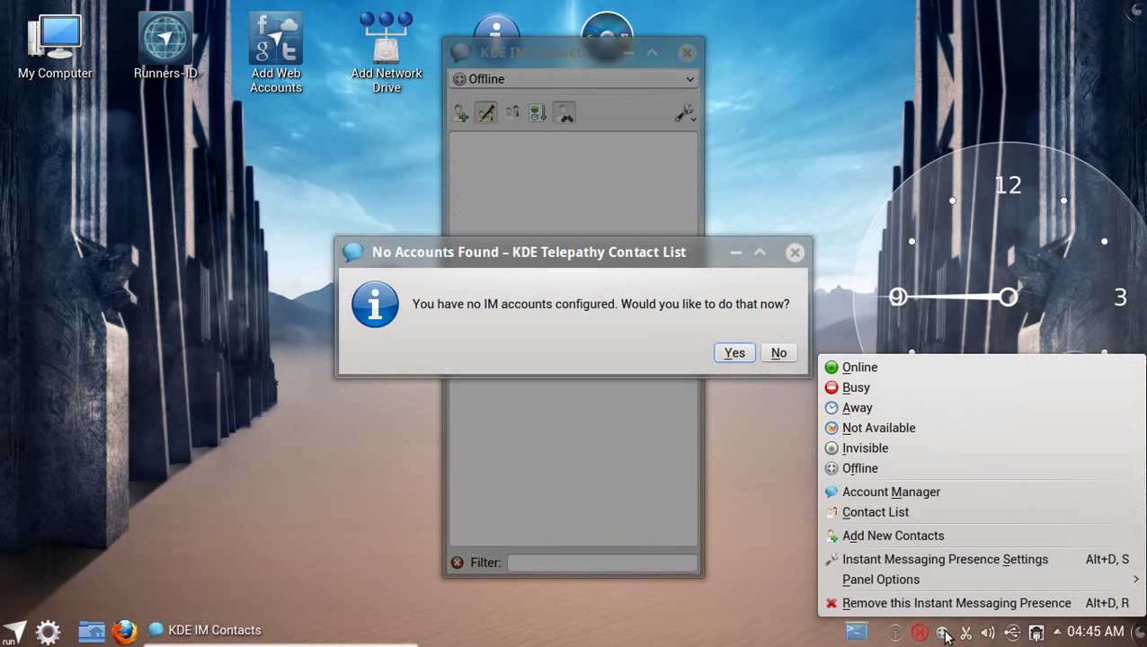
pyautogui.click(782, 356)
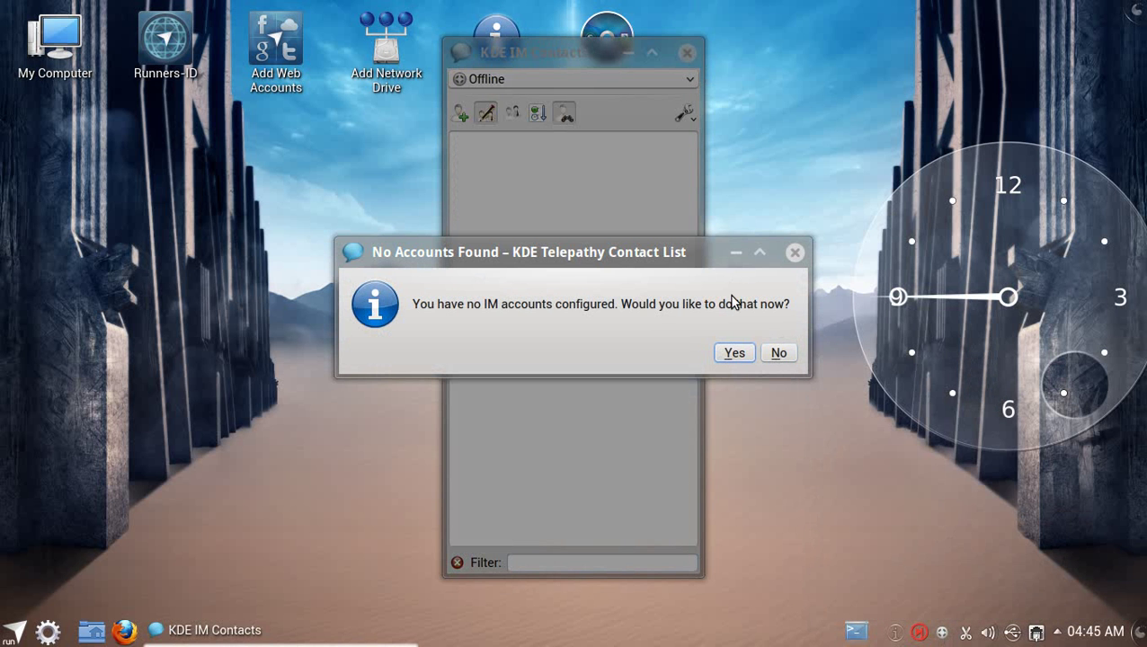
pyautogui.click(776, 353)
pyautogui.click(687, 51)
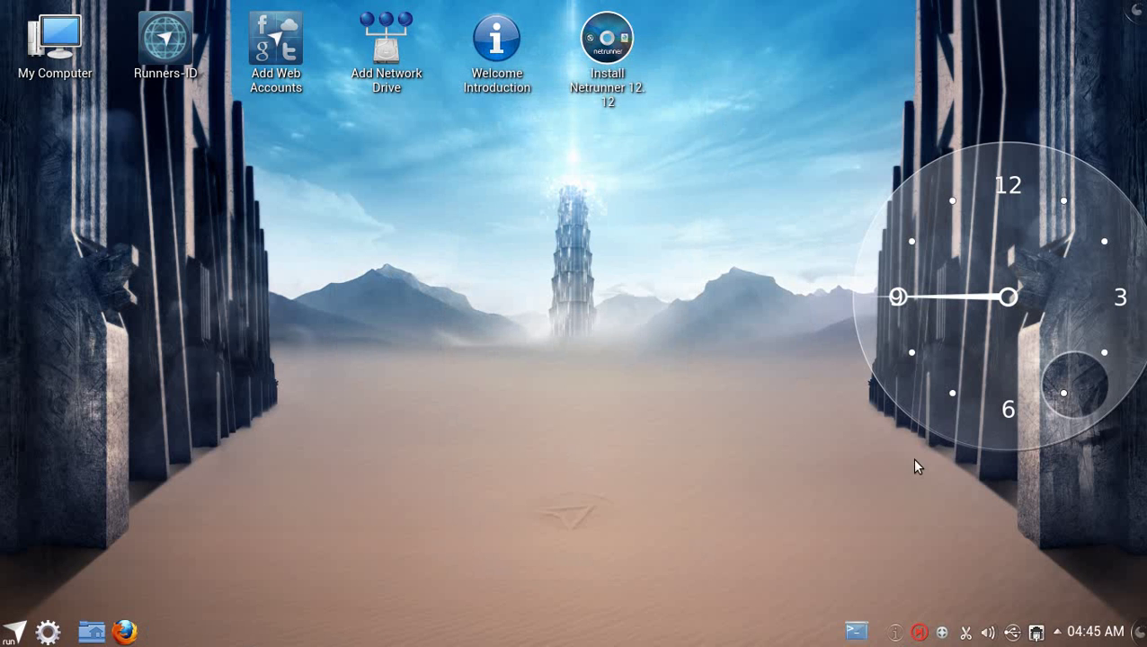
# Step: Show the Tomahawk music player from the system tray, close its window, and quit it completely
pyautogui.click(918, 632)
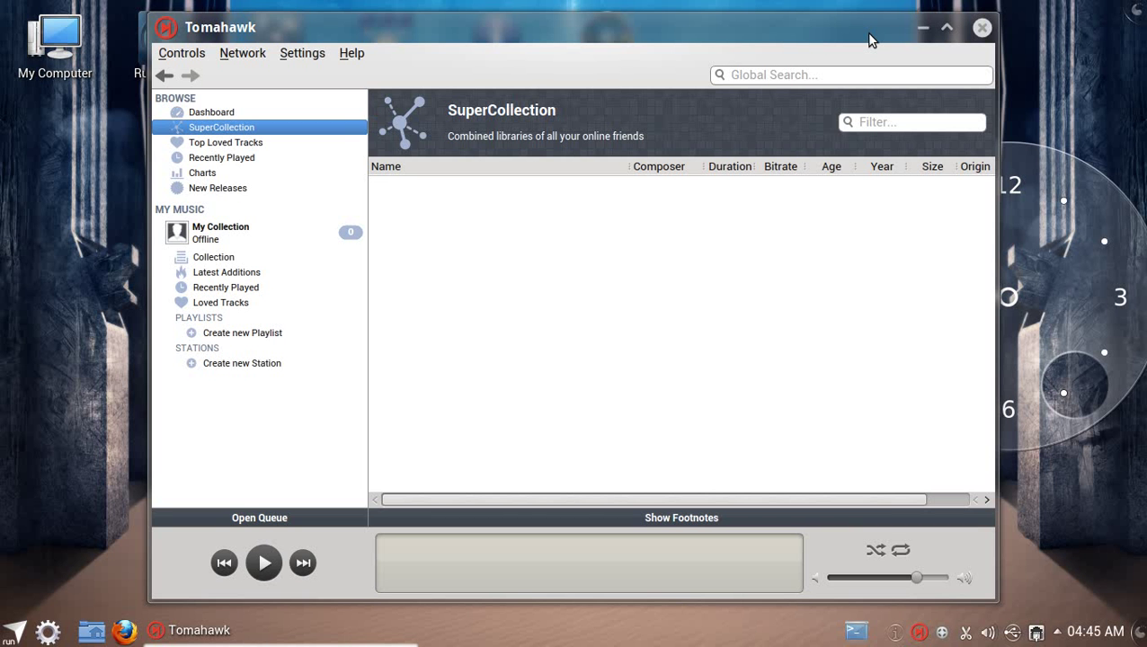
pyautogui.click(982, 28)
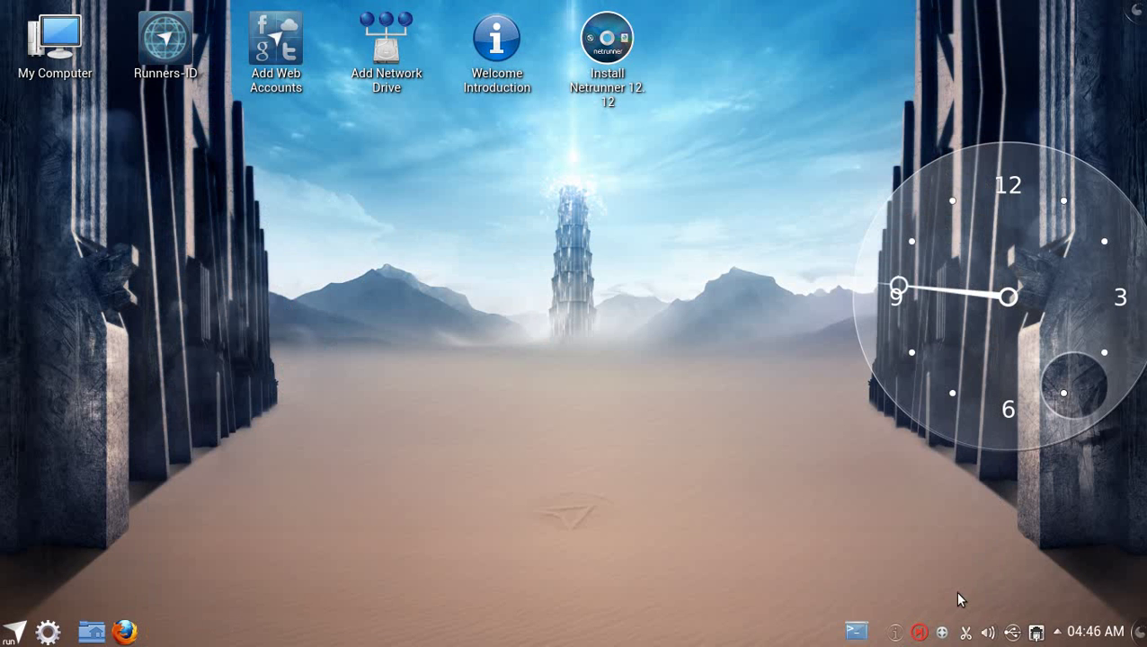
pyautogui.rightClick(918, 633)
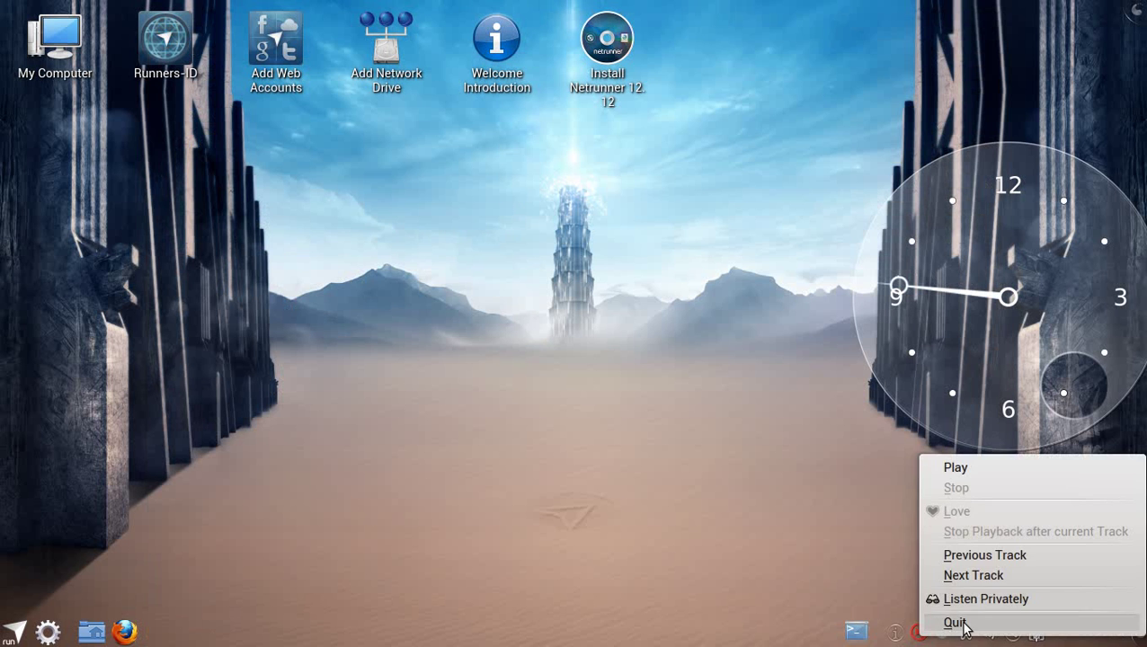
pyautogui.click(960, 624)
# Step: Show and hide the drop-down terminal, and view the task manager's panel options without changing anything
pyautogui.click(881, 633)
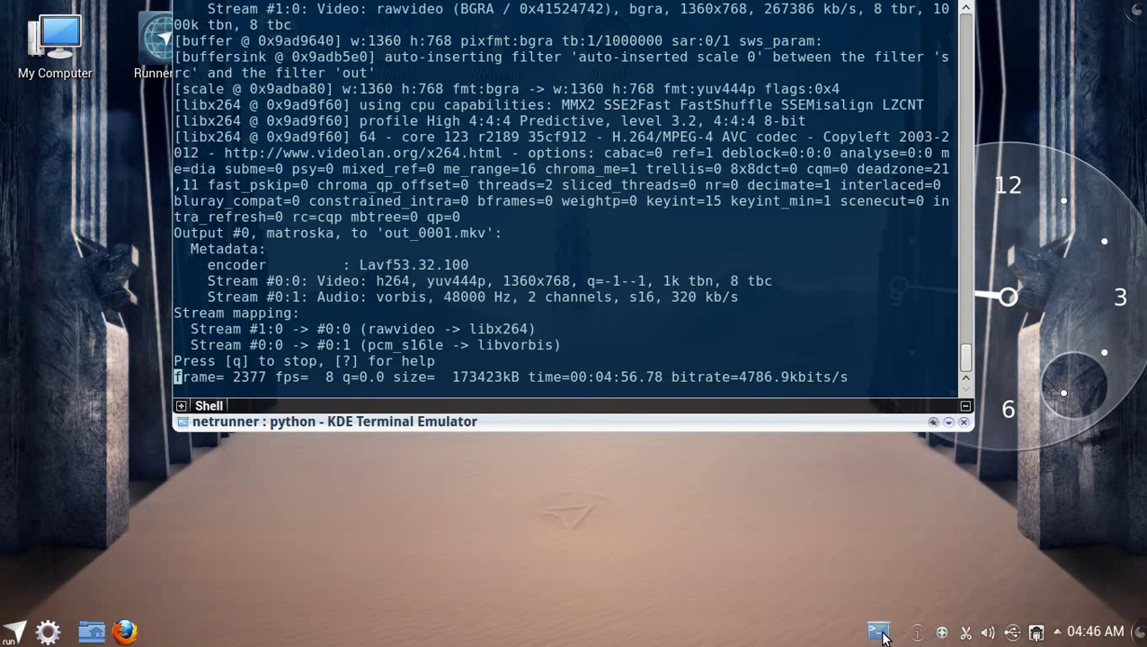
pyautogui.click(880, 633)
pyautogui.rightClick(644, 644)
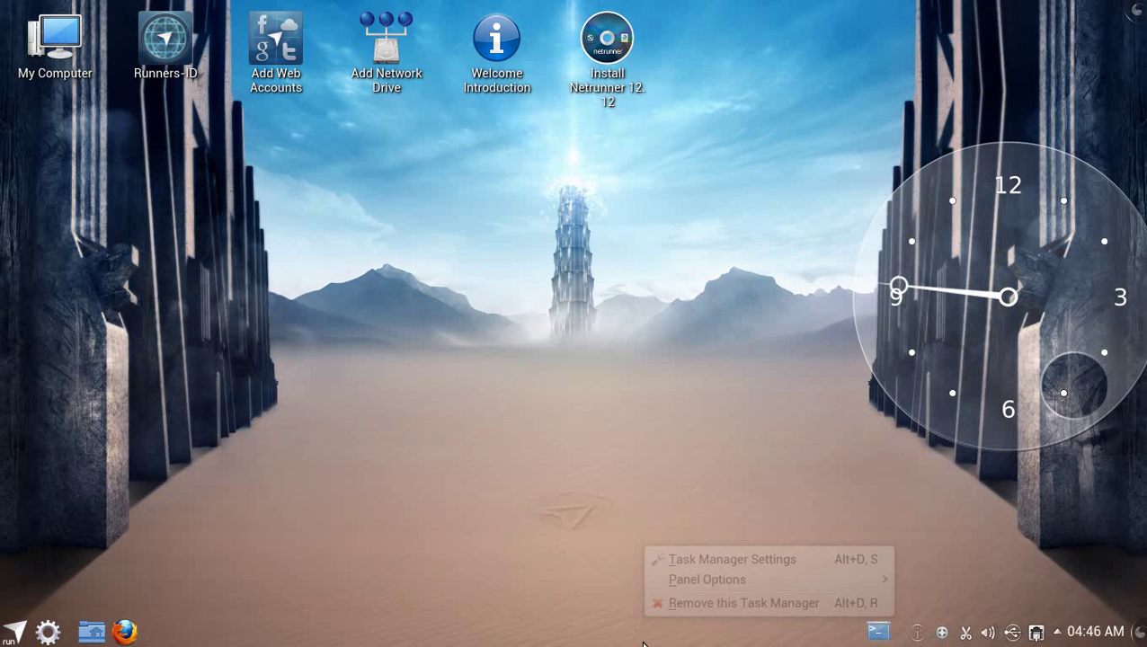
pyautogui.moveTo(725, 584)
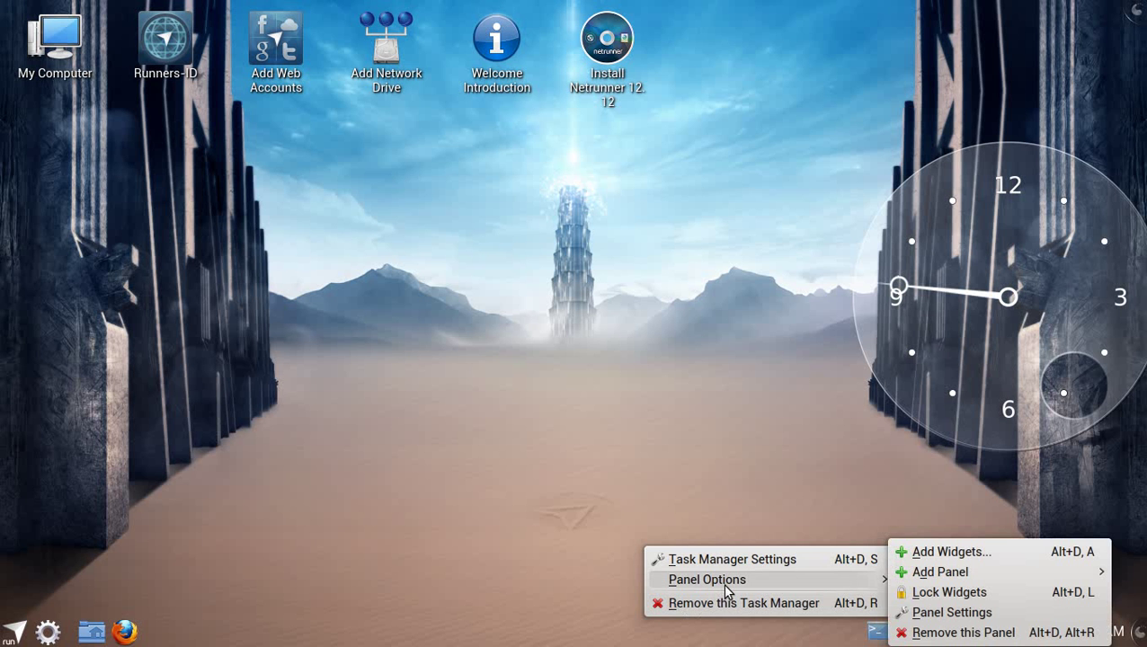
pyautogui.click(673, 638)
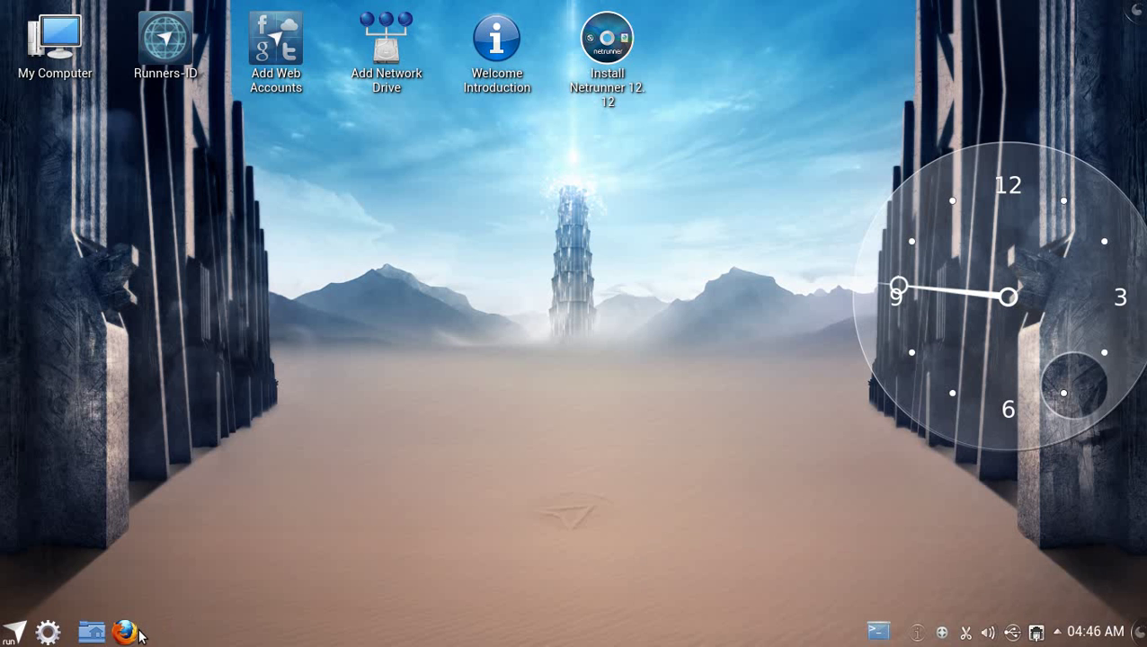
# Step: Open the home folder in Dolphin, set its view mode to Icons in the view properties, and close it
pyautogui.click(93, 633)
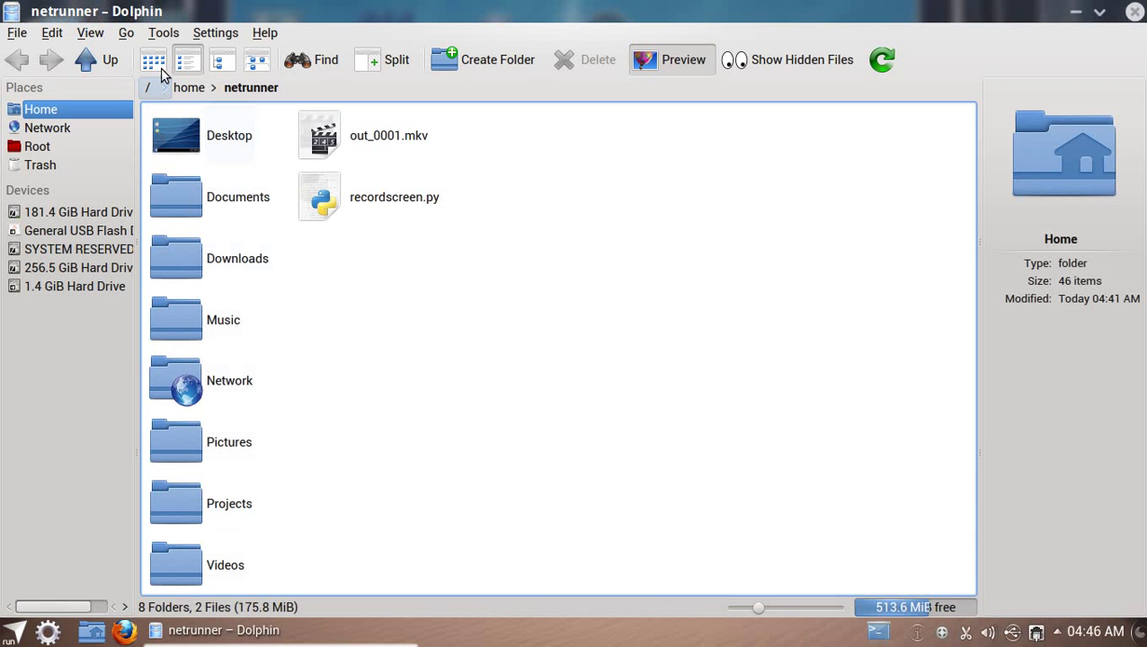
pyautogui.click(216, 36)
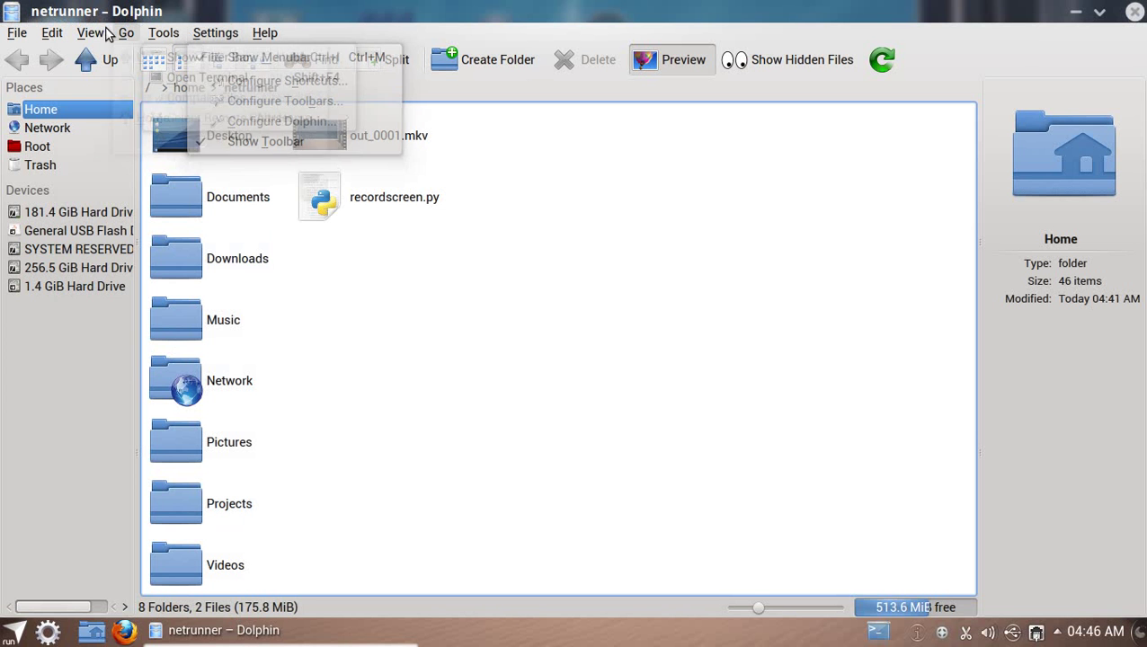
pyautogui.moveTo(90, 34)
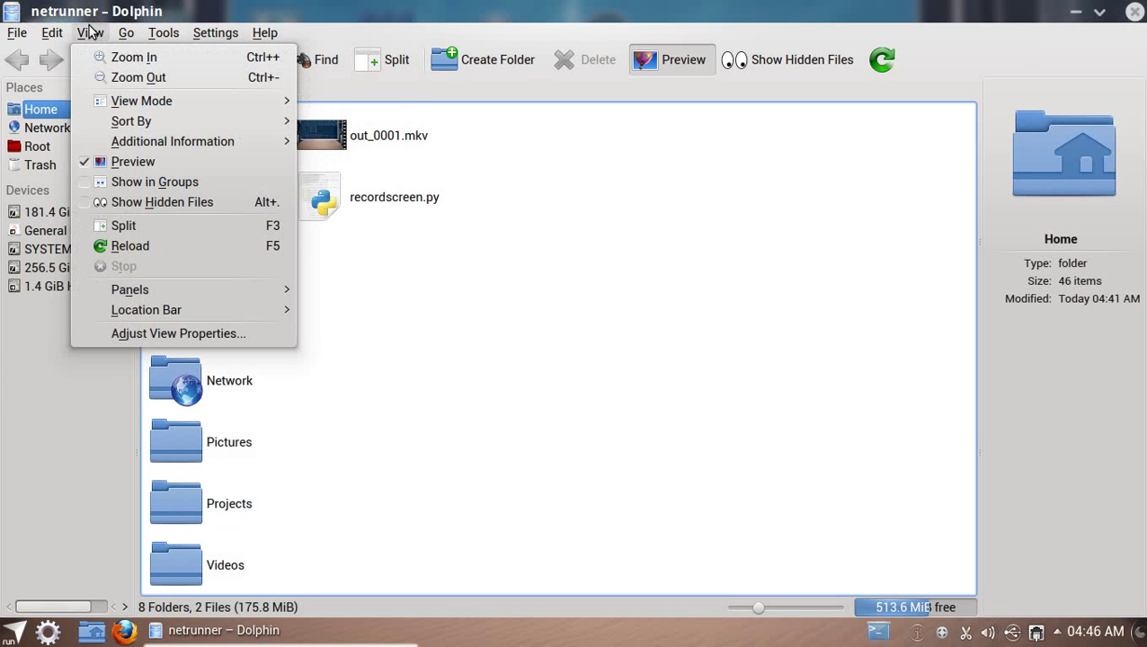
pyautogui.click(135, 335)
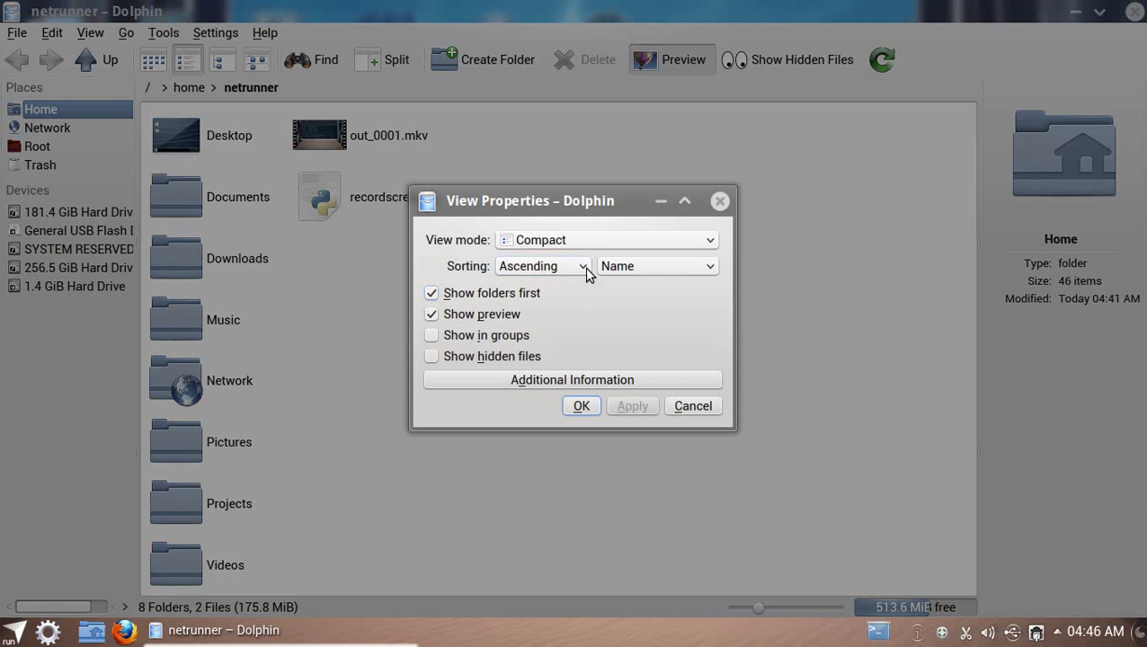
pyautogui.click(597, 246)
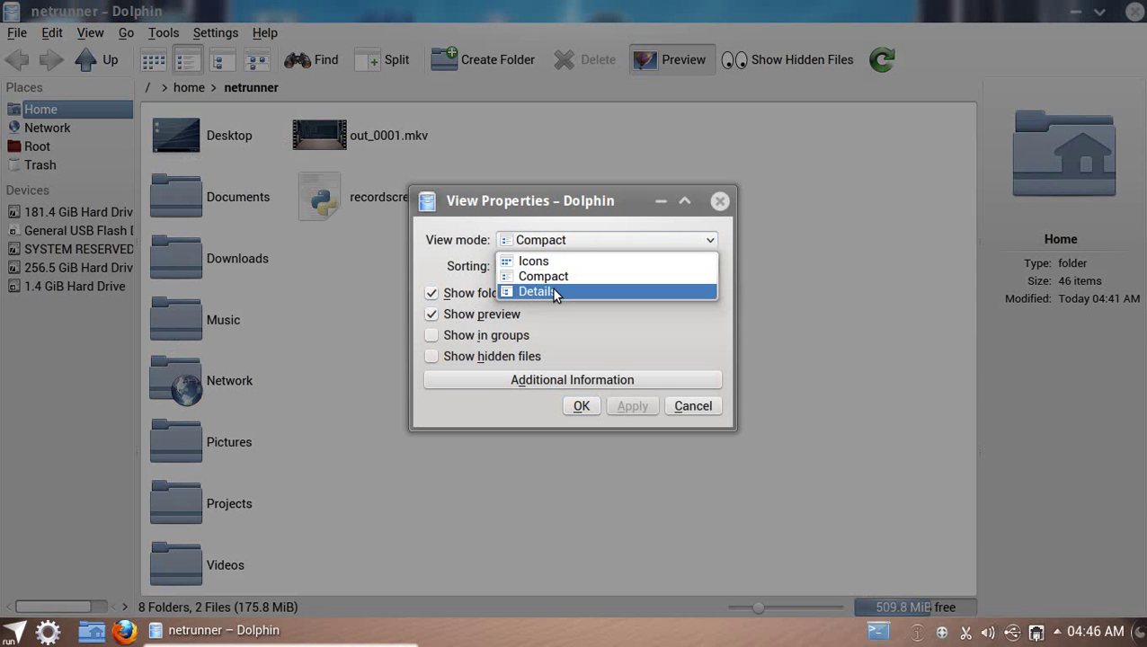
pyautogui.click(578, 261)
pyautogui.click(638, 409)
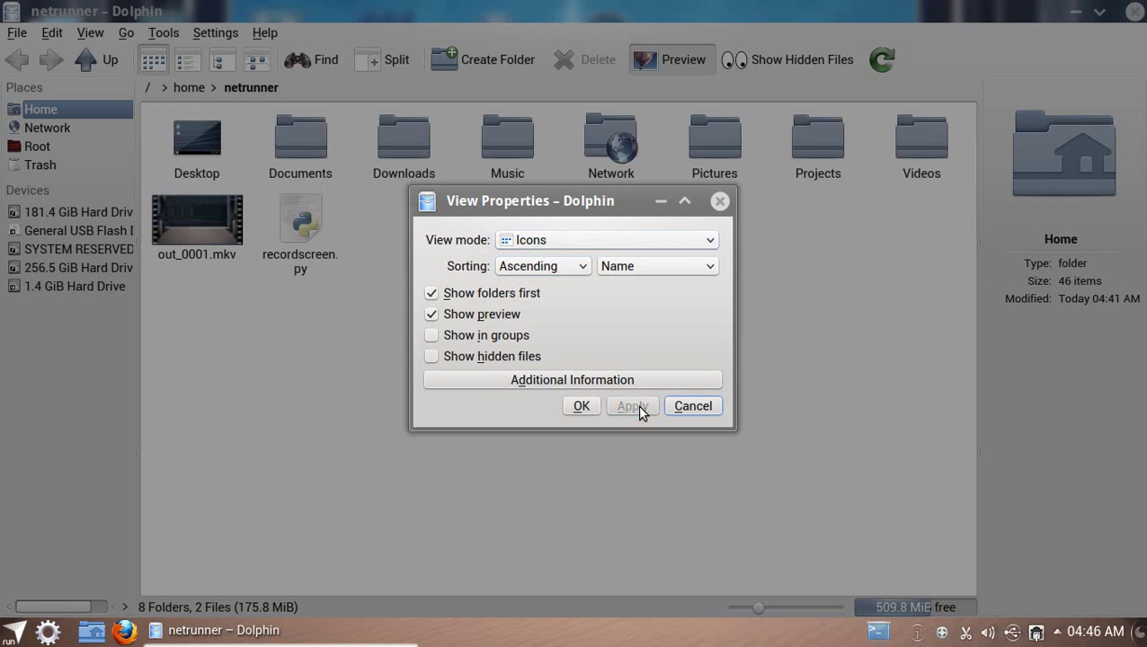
pyautogui.click(589, 410)
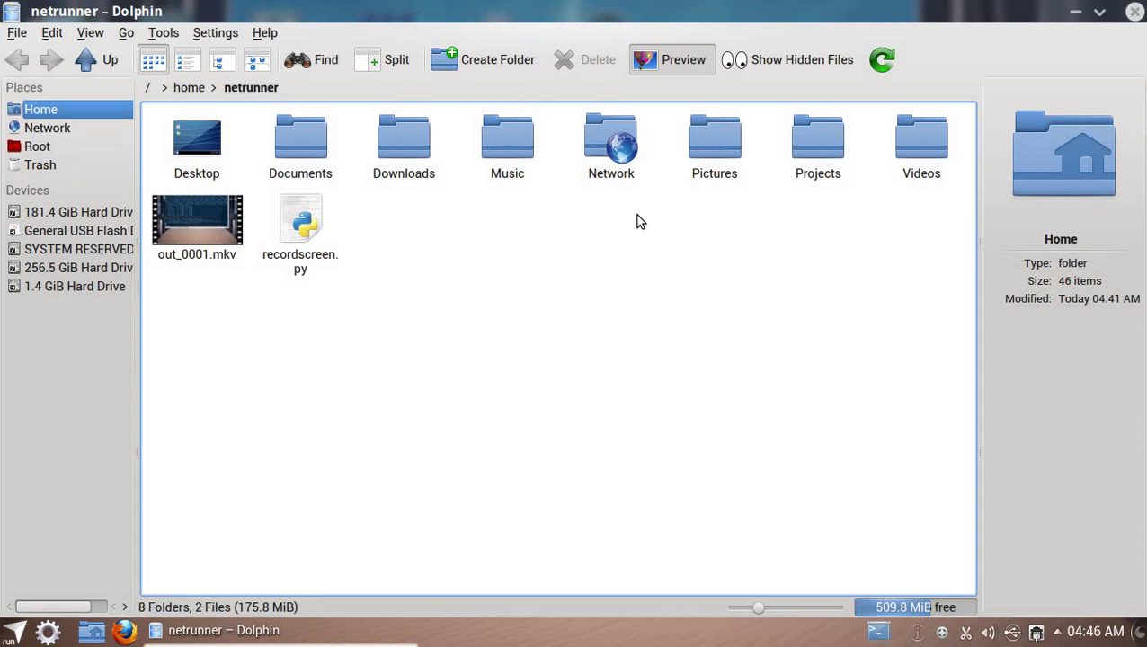
pyautogui.click(1134, 12)
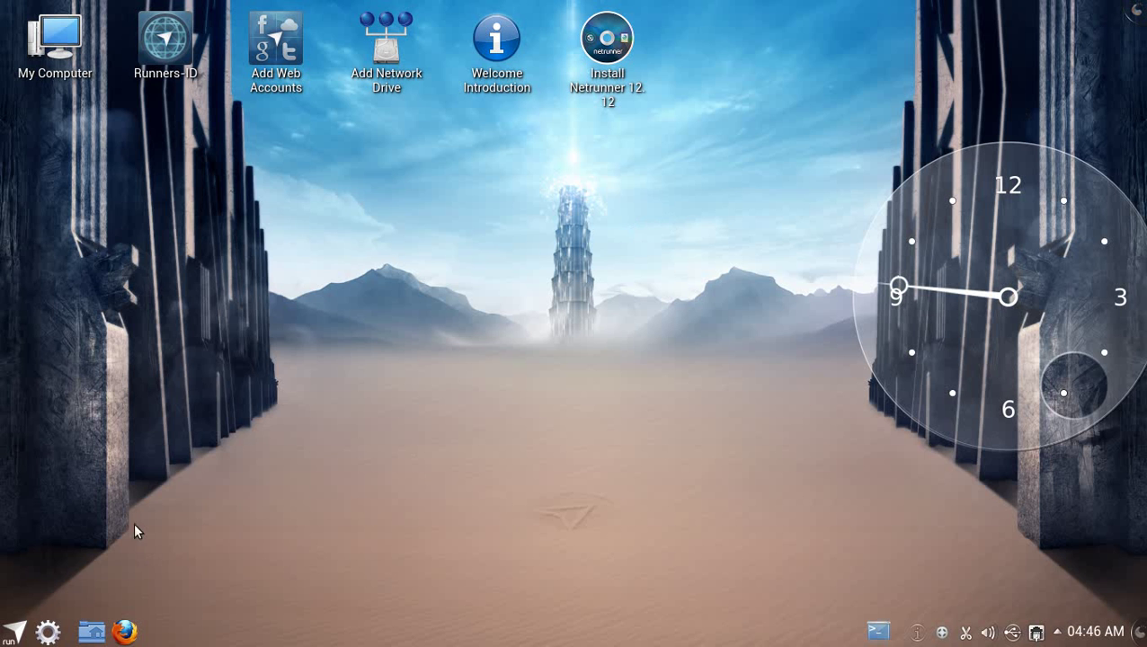
# Step: Switch the application launcher to the classic menu style and view its categories, including the Games submenu
pyautogui.click(13, 632)
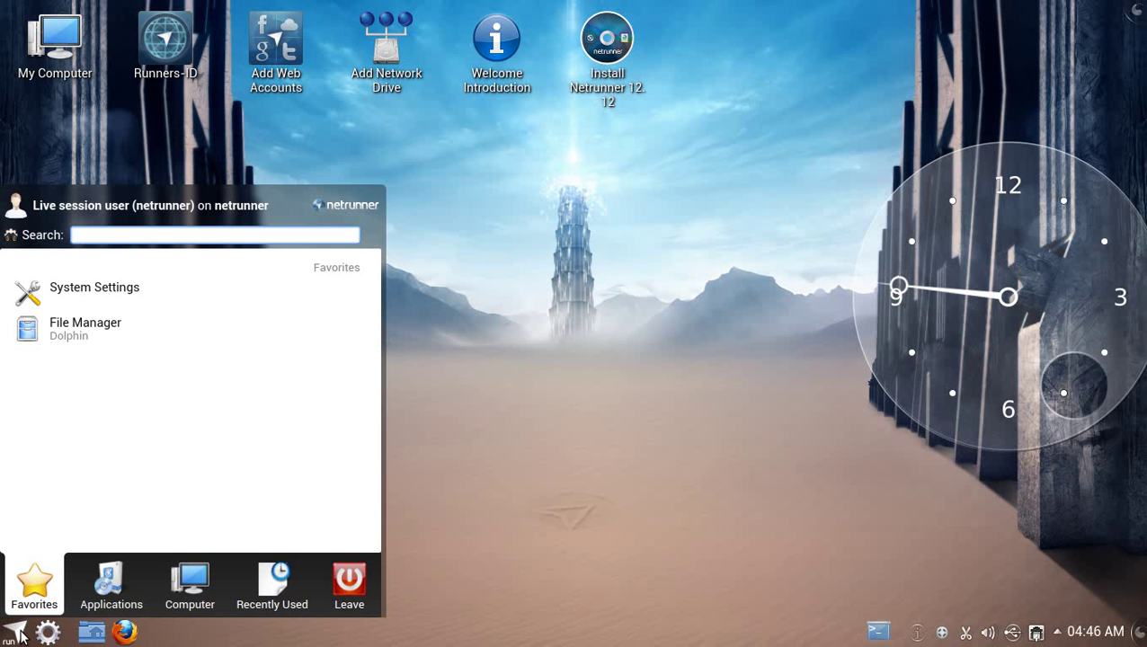
pyautogui.rightClick(20, 633)
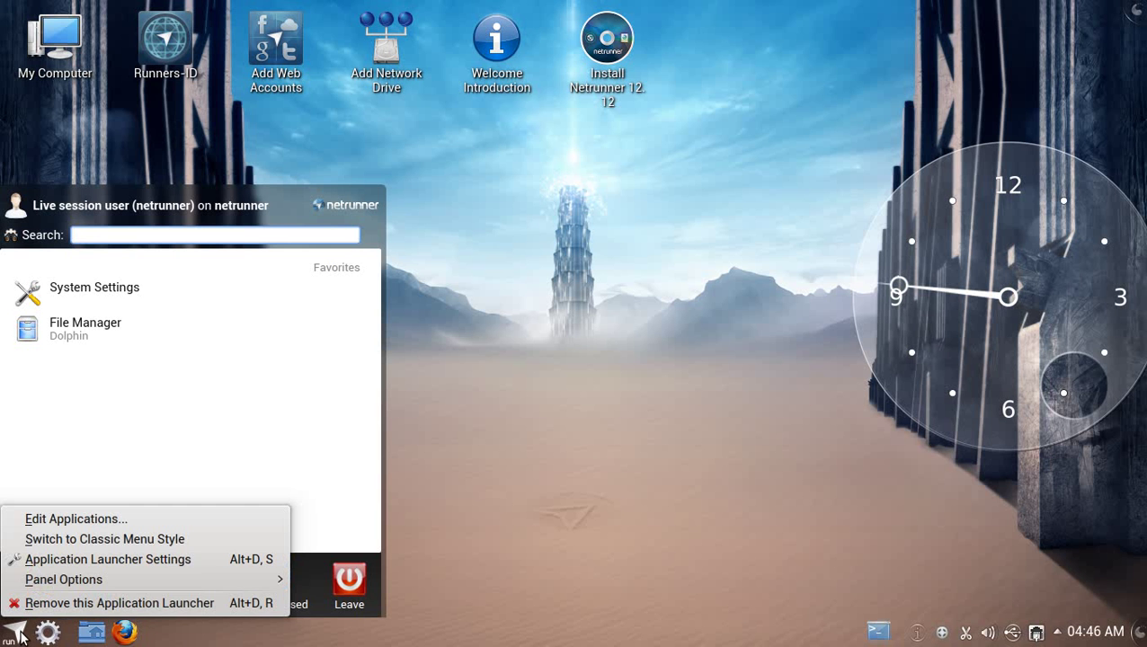
pyautogui.click(144, 540)
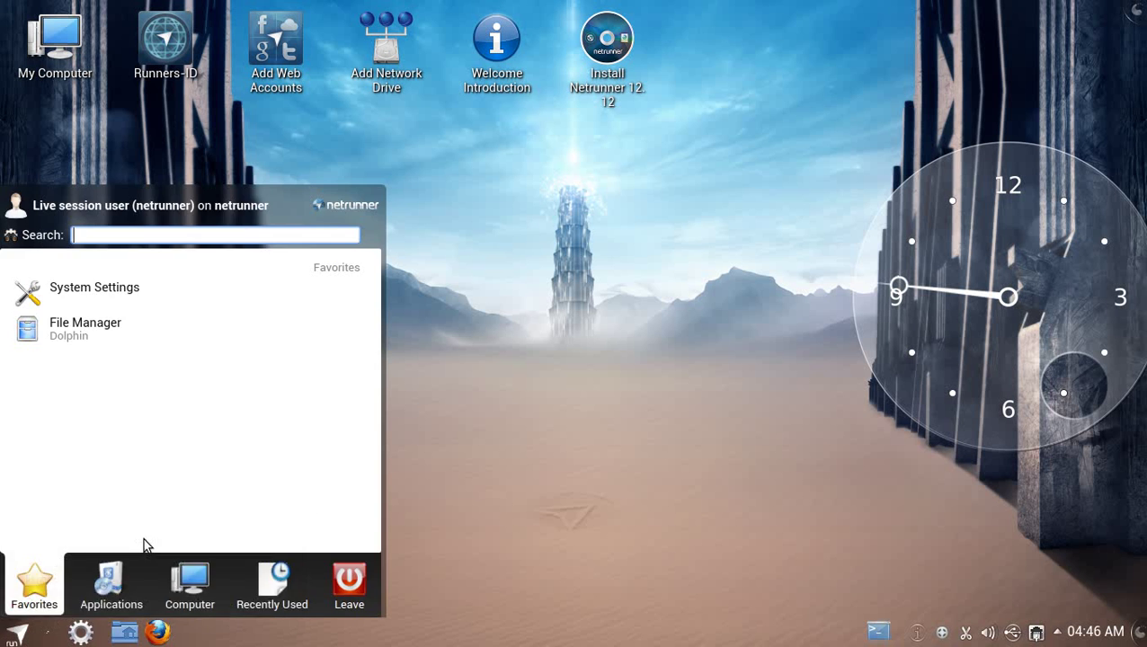
pyautogui.click(20, 635)
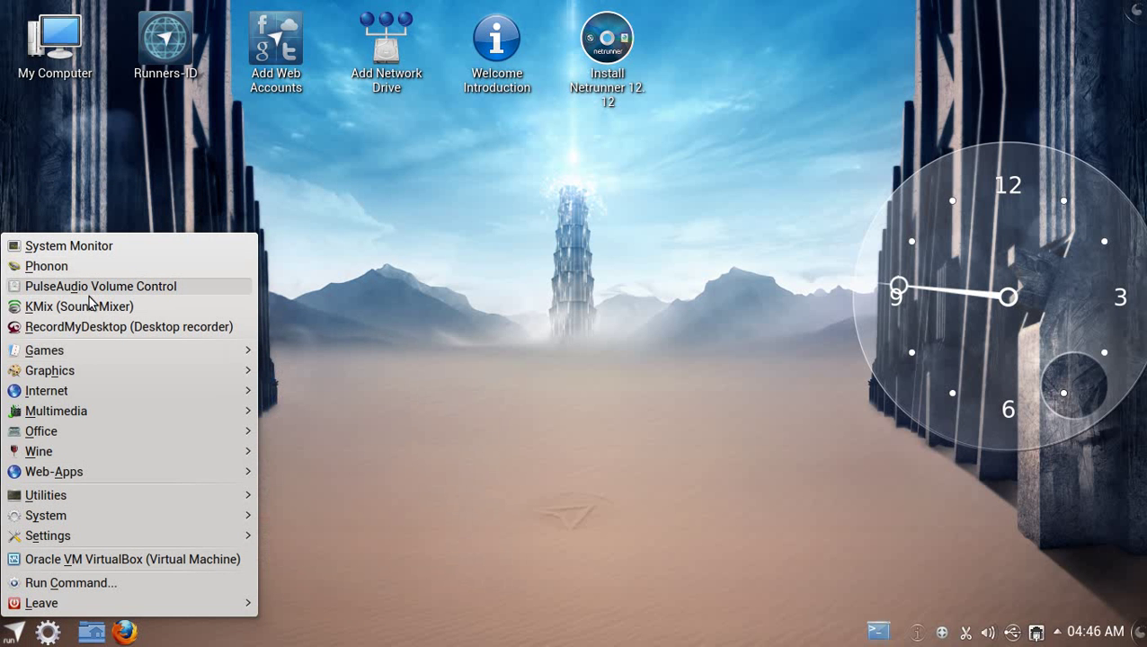
pyautogui.moveTo(86, 341)
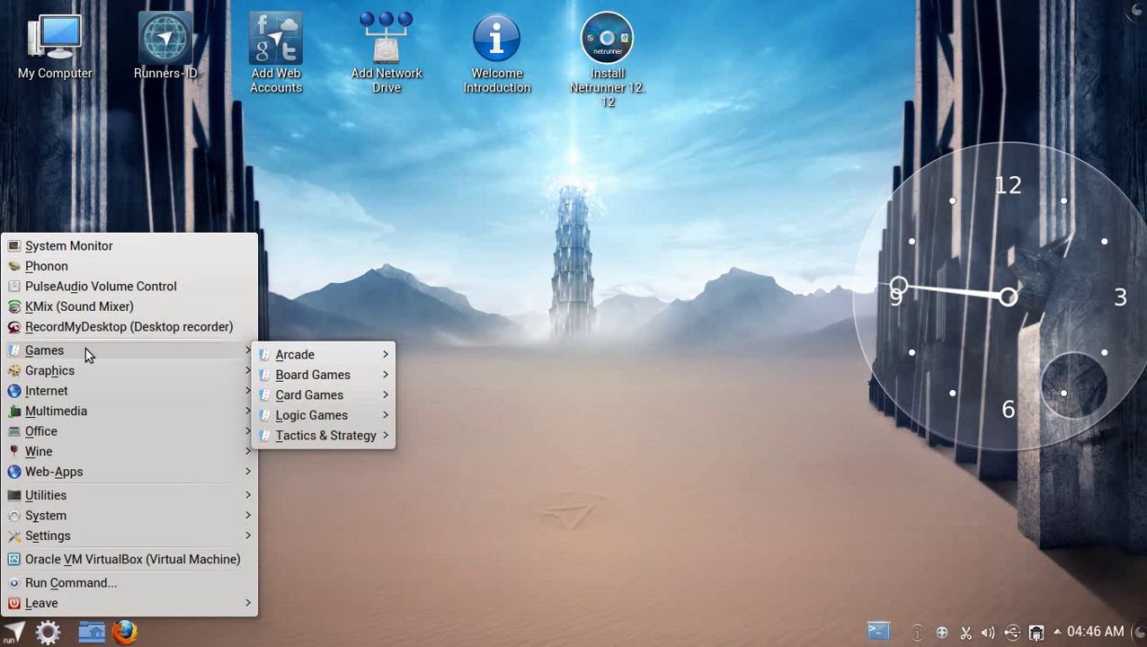
# Step: Switch the classic menu back to the Application Launcher style
pyautogui.click(14, 634)
pyautogui.rightClick(14, 634)
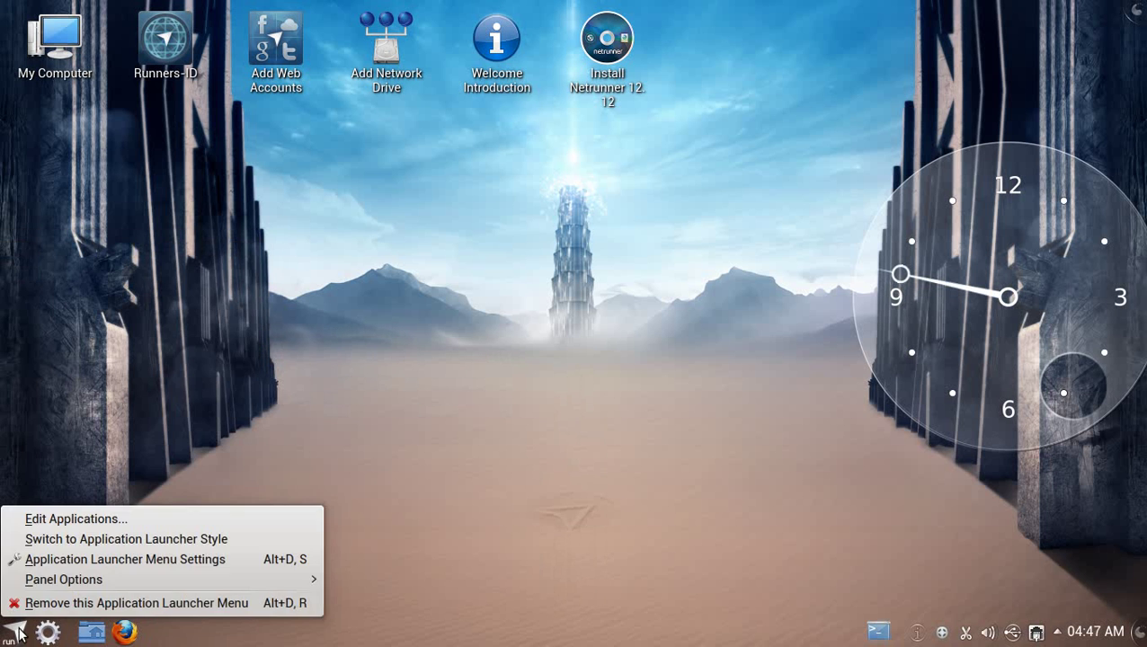
pyautogui.click(97, 539)
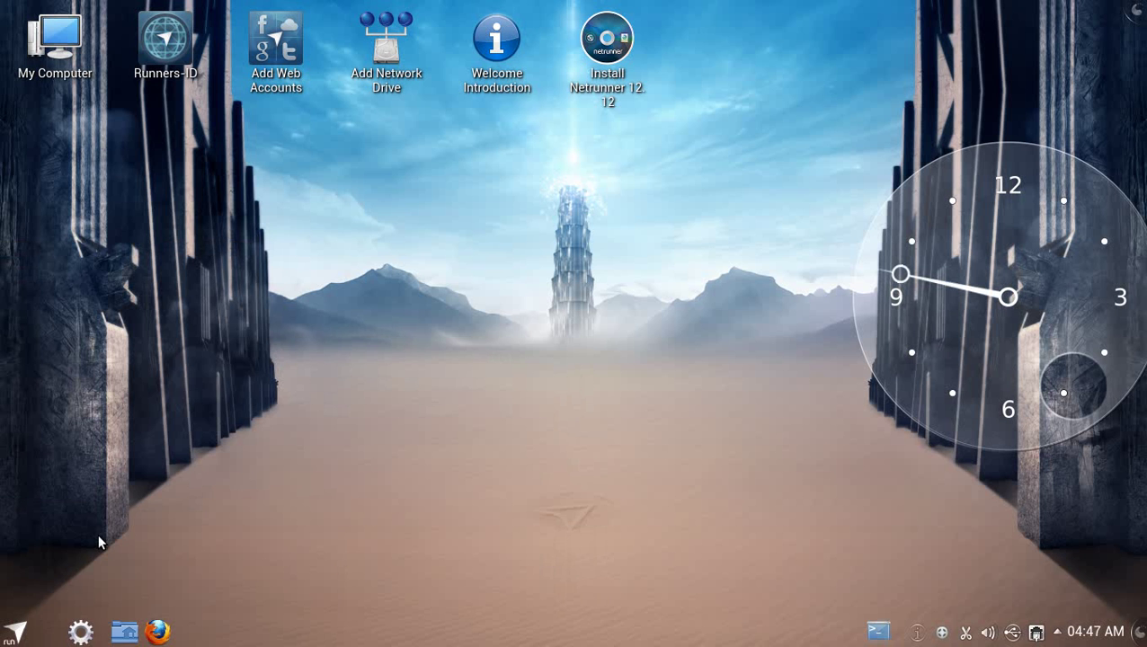
# Step: Open Tomahawk through a launcher search for "music" and close it without adding any internet service
pyautogui.click(15, 634)
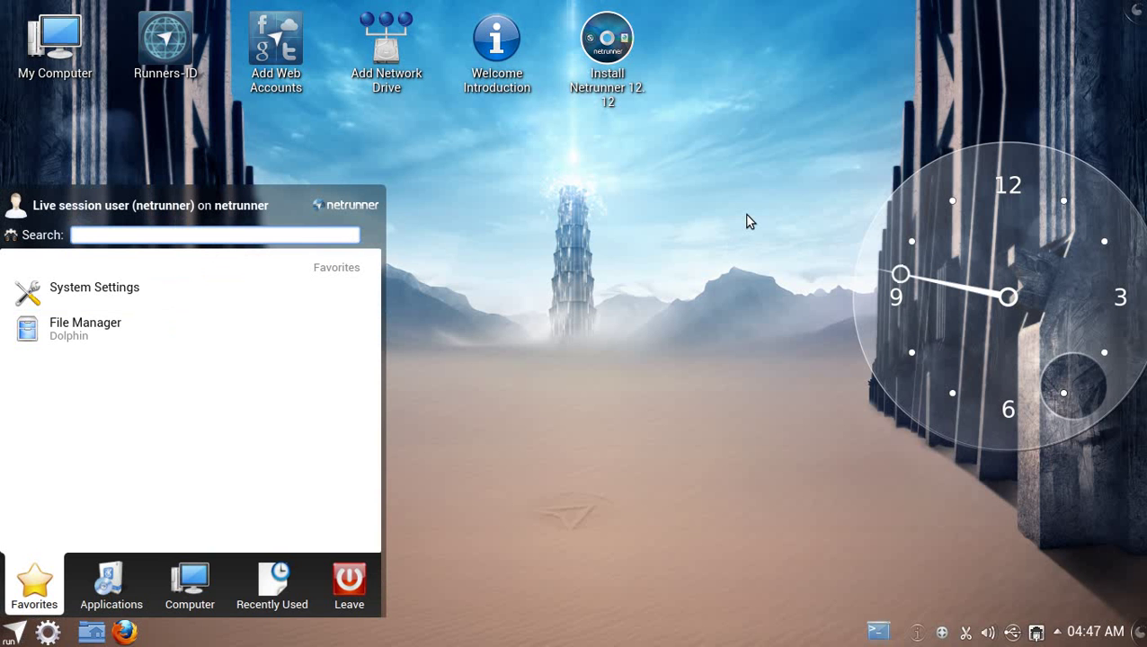
pyautogui.write('mup')
pyautogui.press('BackSpace')
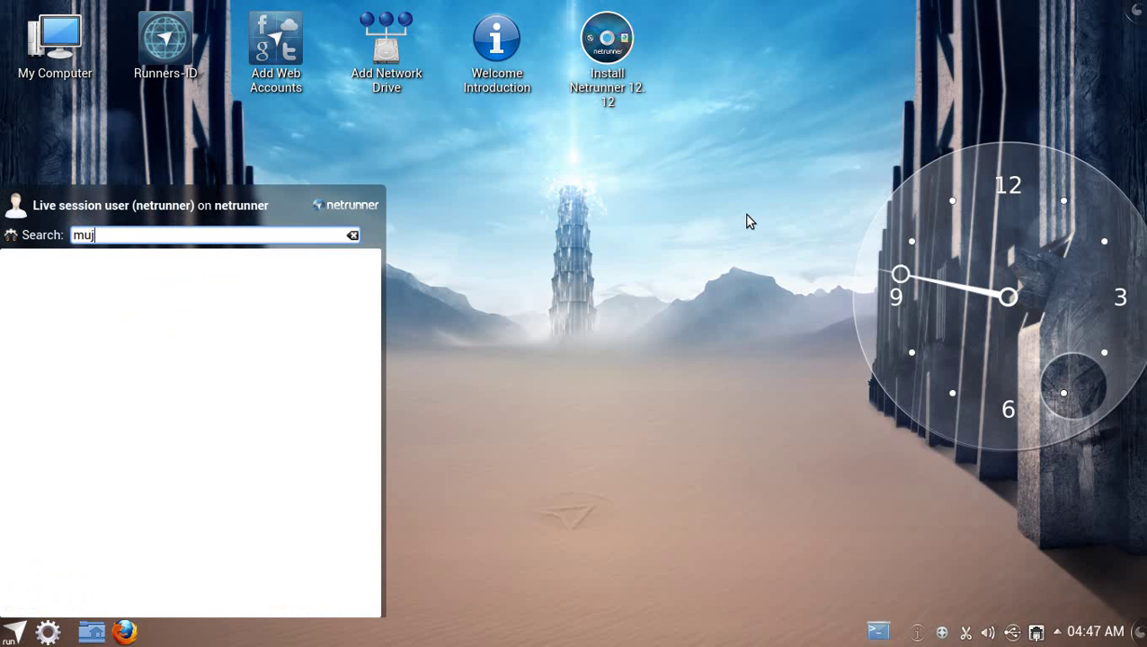
pyautogui.write('sic')
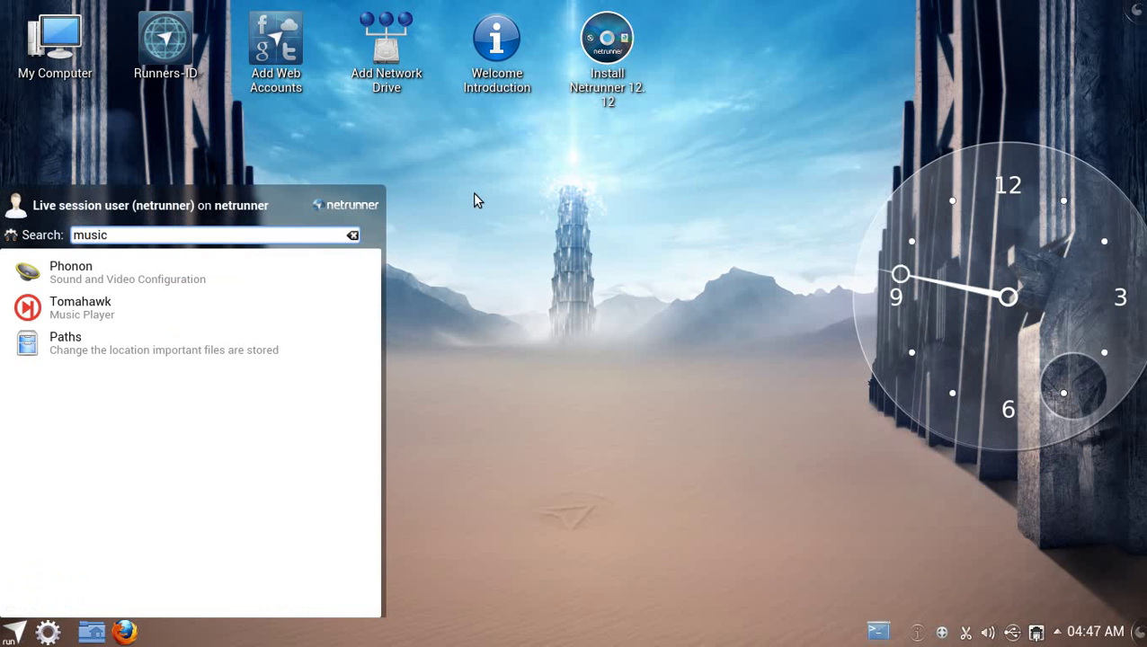
pyautogui.click(81, 309)
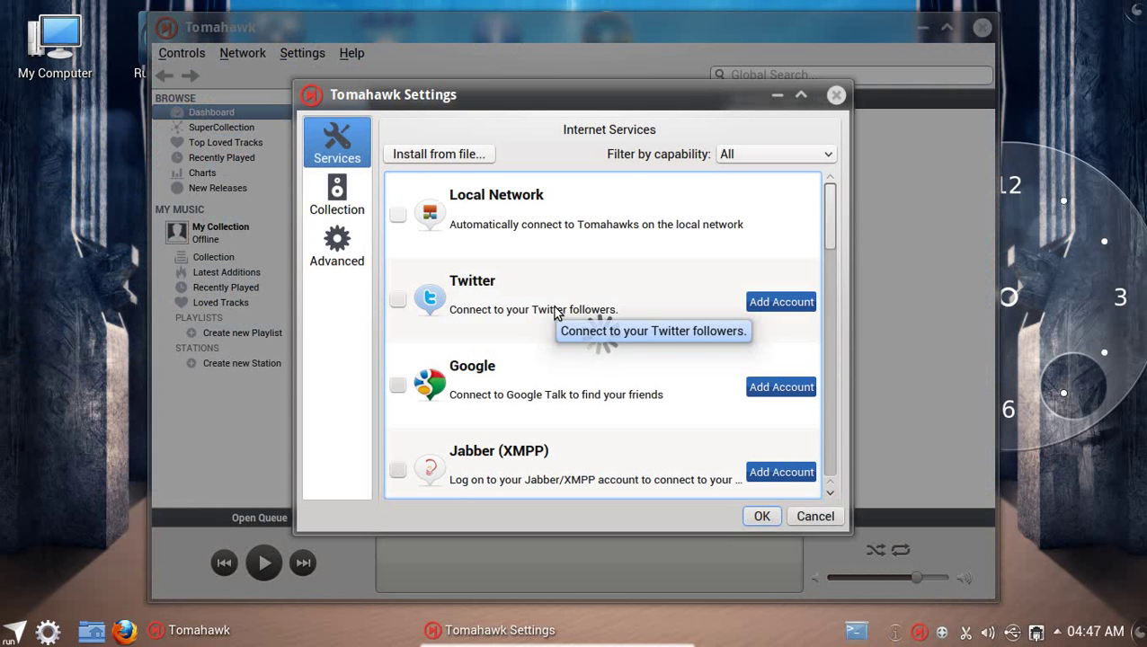
pyautogui.click(806, 520)
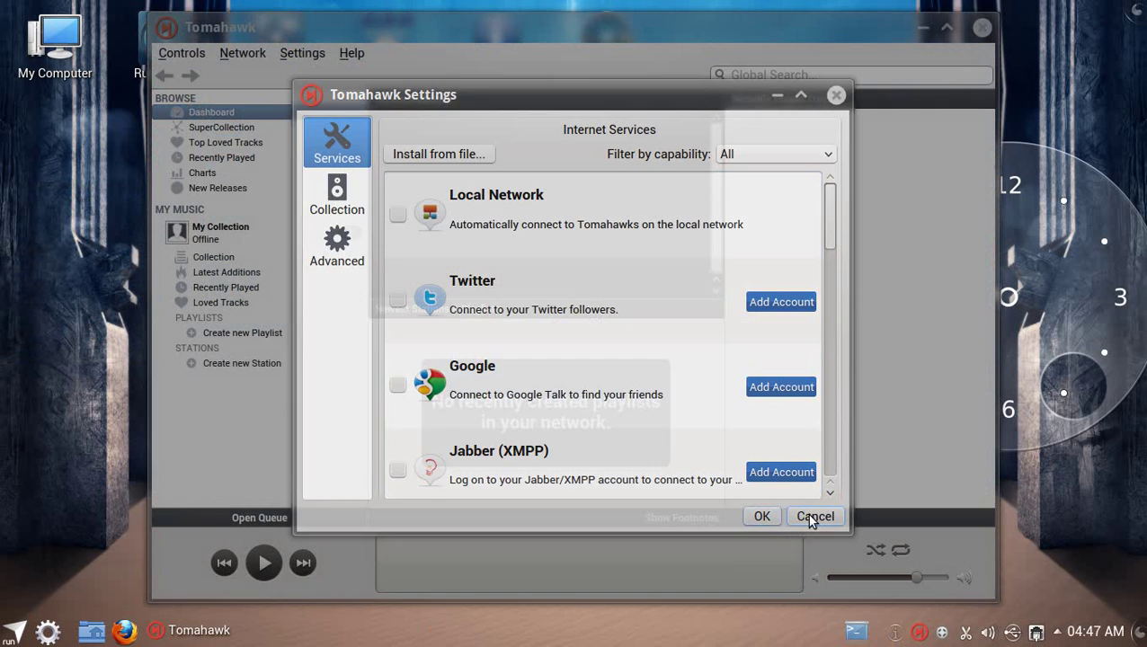
pyautogui.click(981, 28)
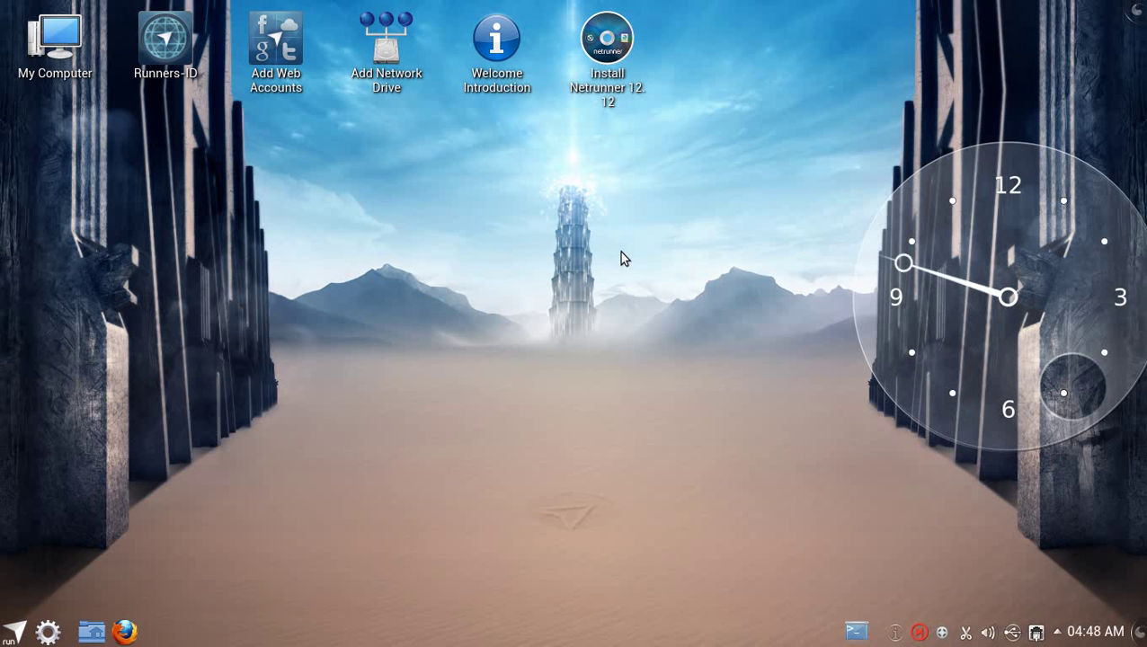
# Step: Bring up the drop-down terminal that is running the screen recording
pyautogui.click(858, 632)
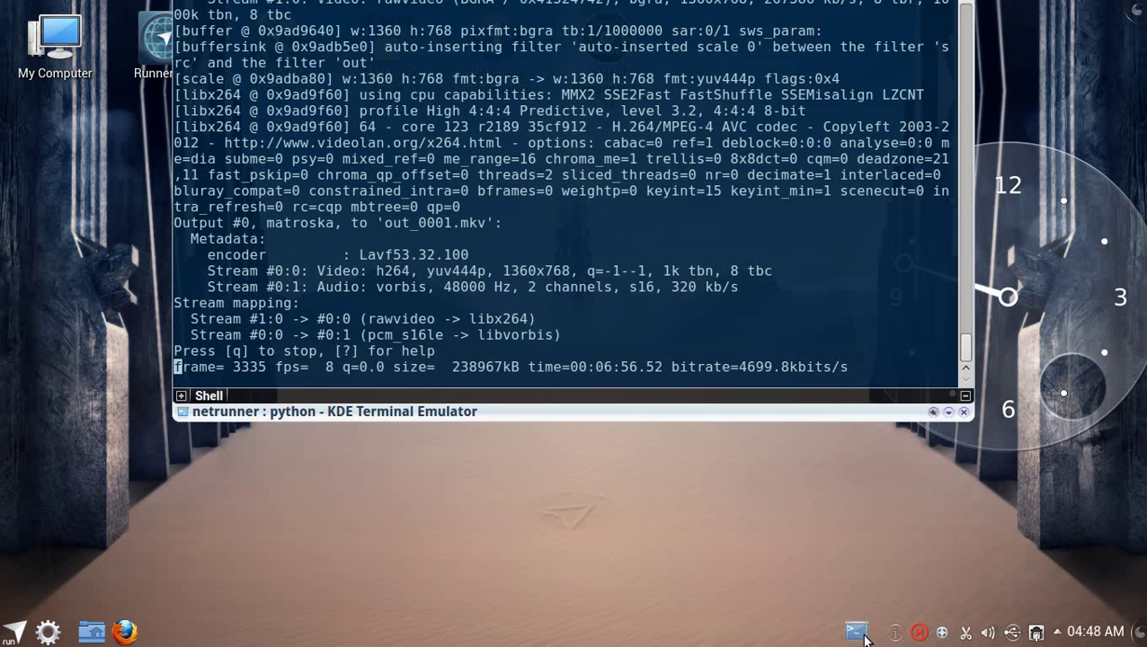